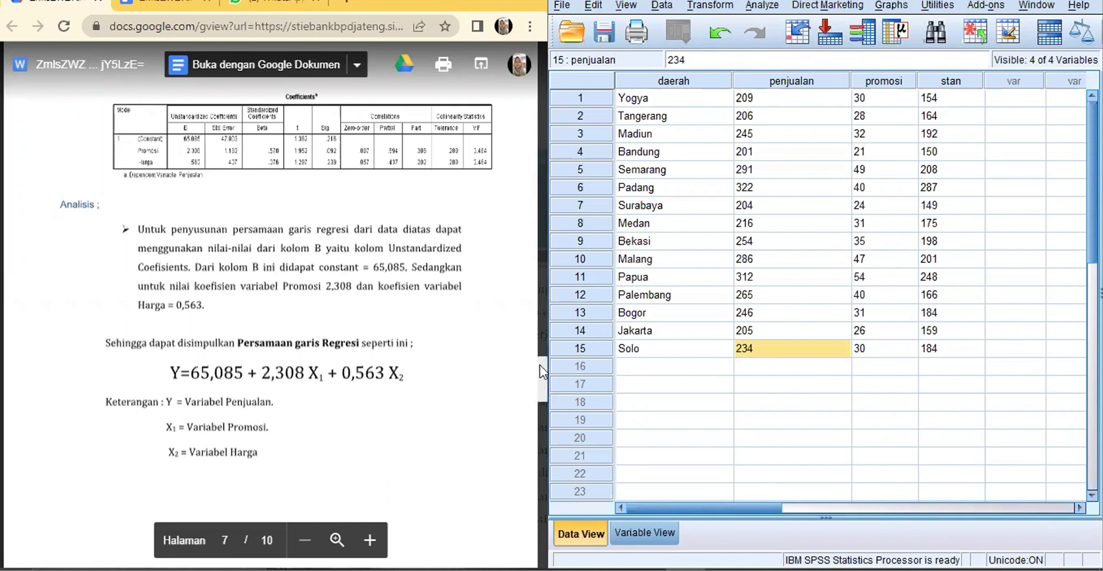
# Look back through the module's worked regression example and read the Regresi Berganda introduction on page 1.
pyautogui.scroll(6, 537, 347)
pyautogui.scroll(5, 537, 347)
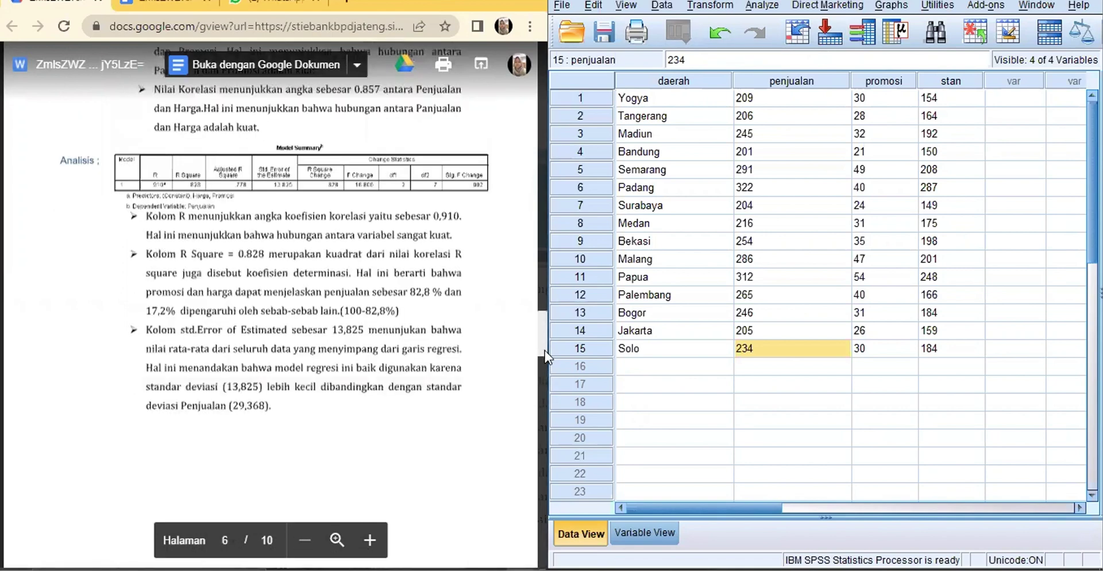
pyautogui.moveTo(545, 263); pyautogui.dragTo(545, 256)
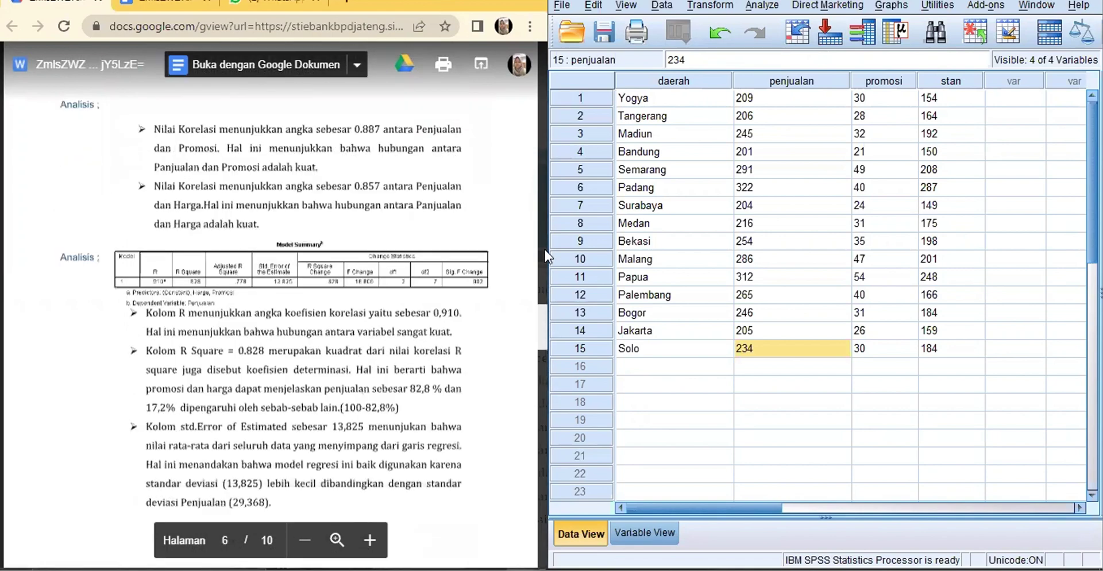
pyautogui.scroll(10, 540, 336)
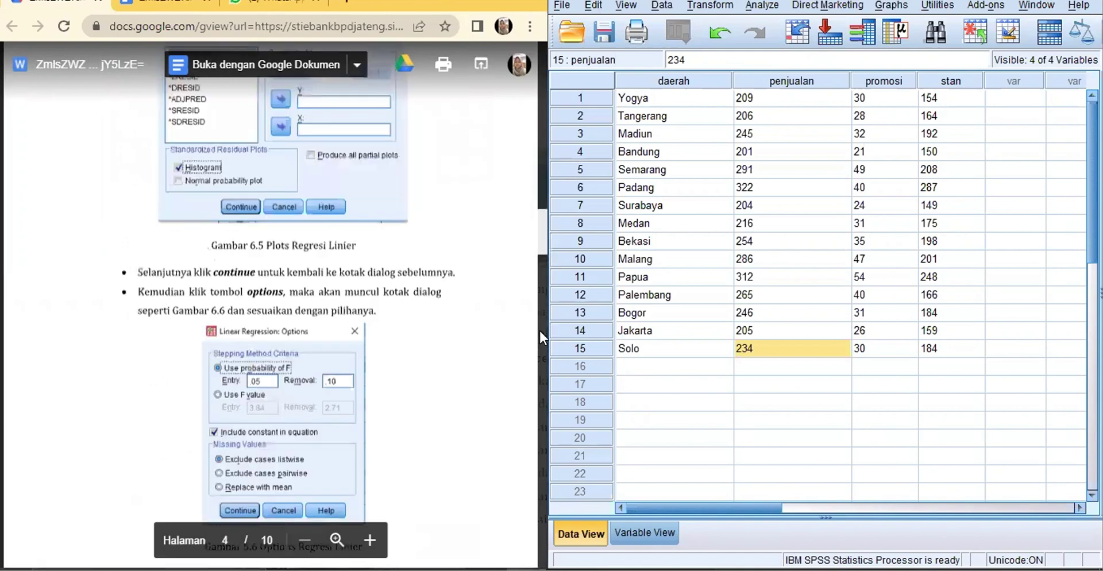
pyautogui.scroll(-8, 543, 261)
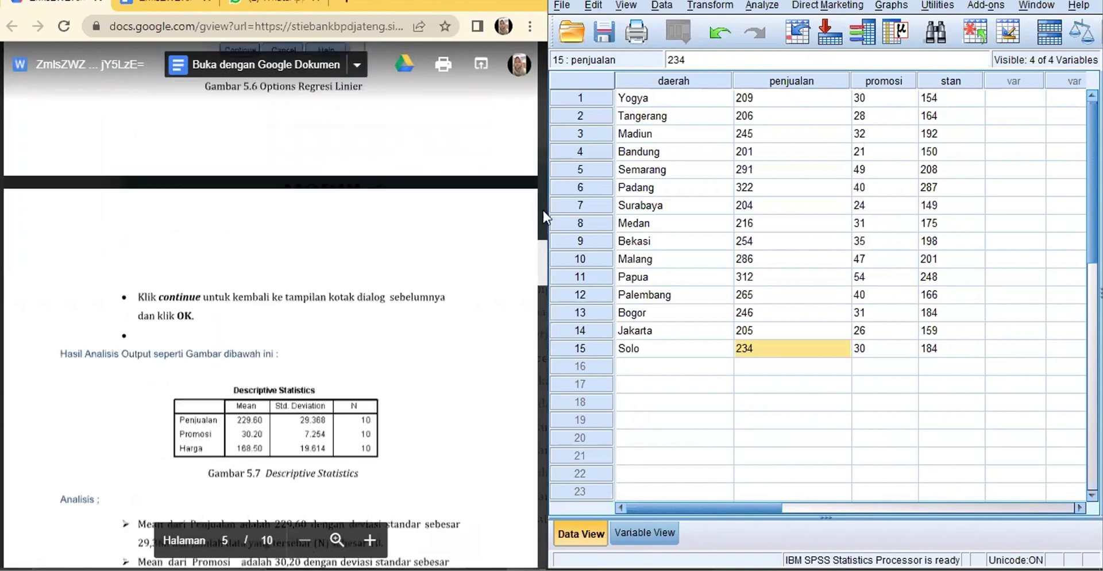
pyautogui.click(543, 139)
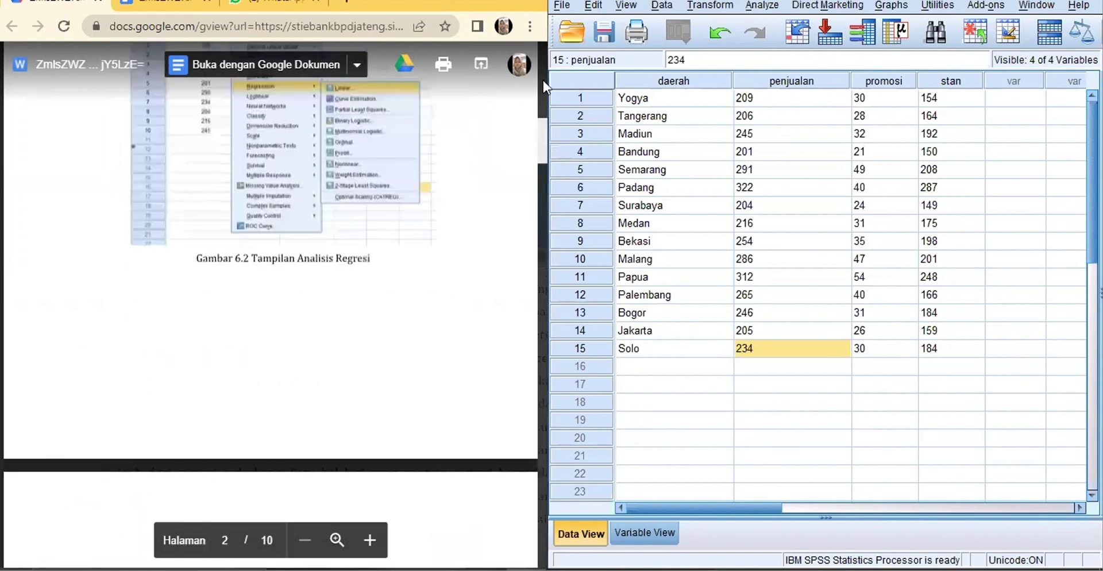
pyautogui.moveTo(544, 155); pyautogui.dragTo(542, 56)
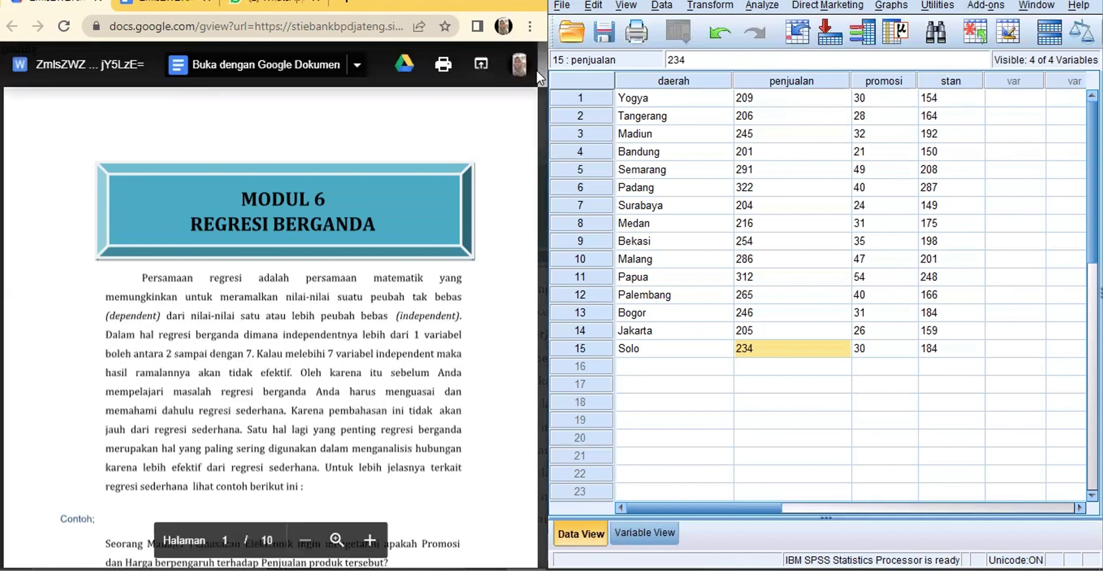
pyautogui.scroll(-10, 540, 172)
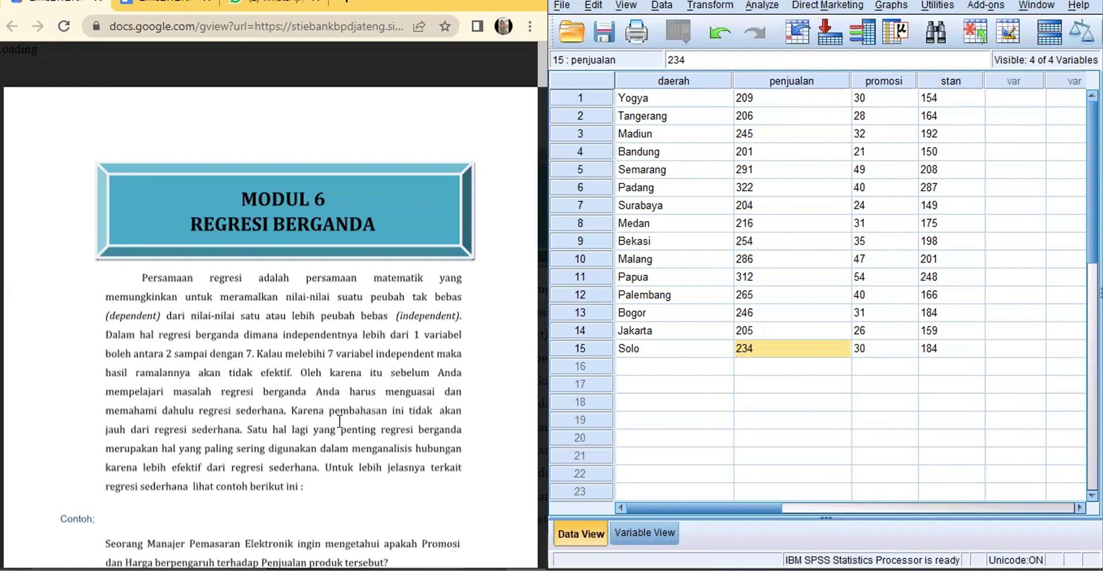
# Find exercise 1 on page 9 of the module, with its Penjualan, Promosi and Stan data table.
pyautogui.moveTo(542, 63); pyautogui.dragTo(545, 489)
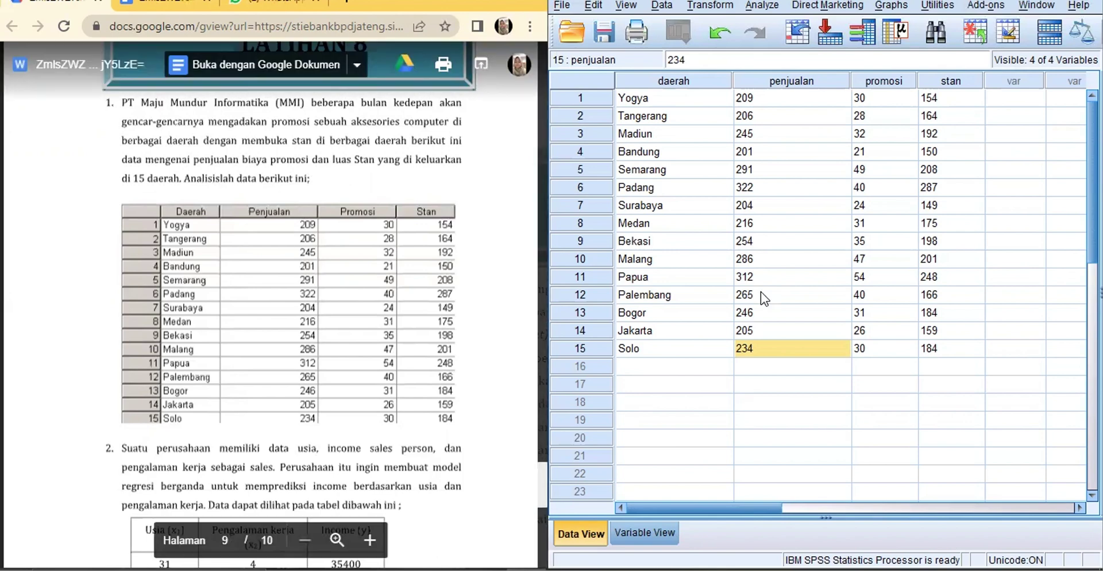
pyautogui.click(540, 399)
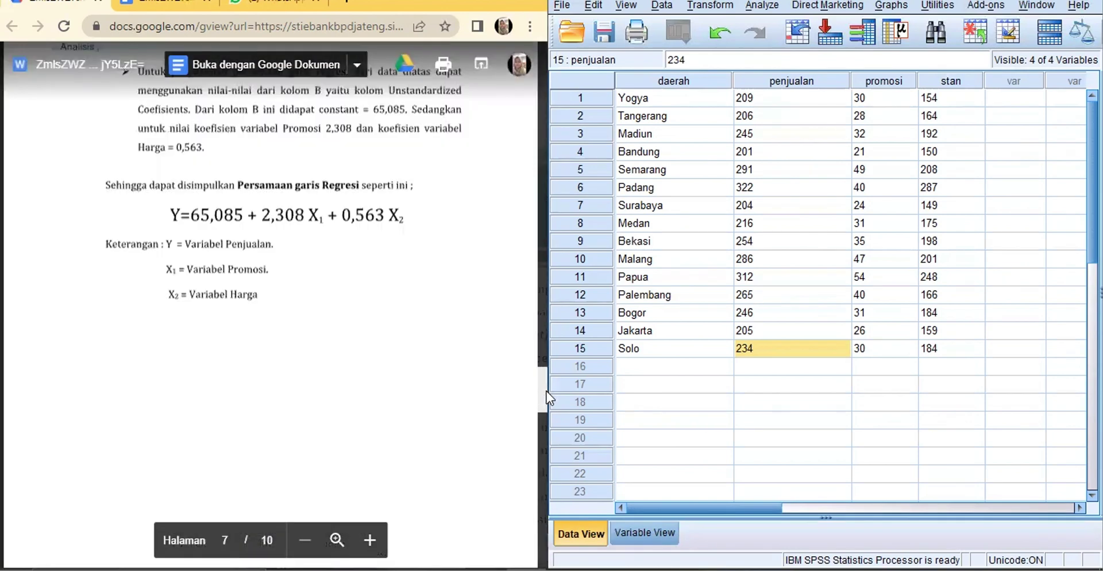
pyautogui.moveTo(546, 391); pyautogui.dragTo(545, 488)
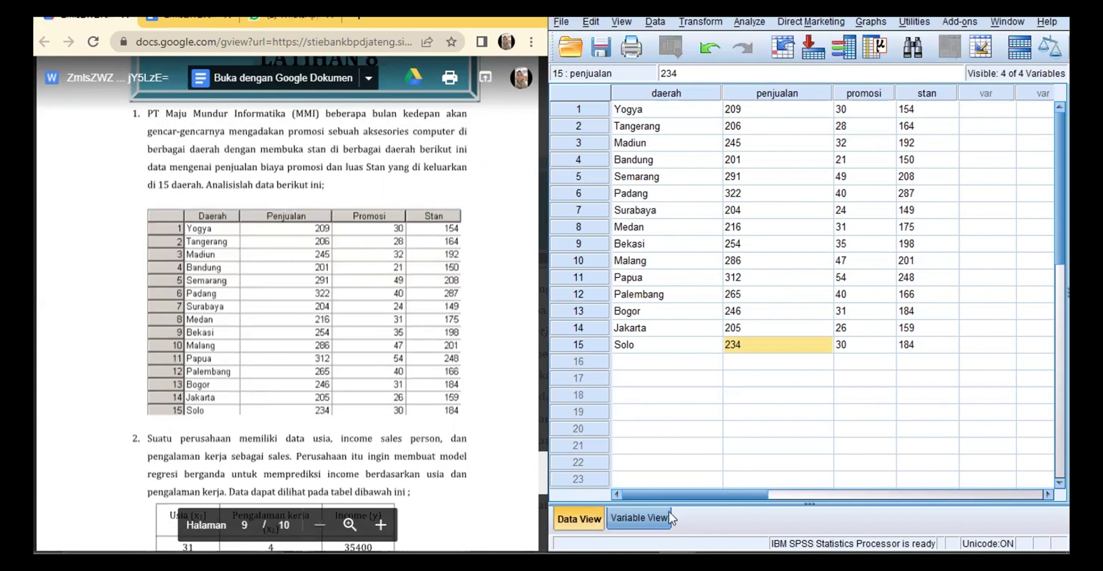
# Review the definitions of daerah, penjualan, promosi and stan through to their roles, and return to the data values.
pyautogui.click(667, 512)
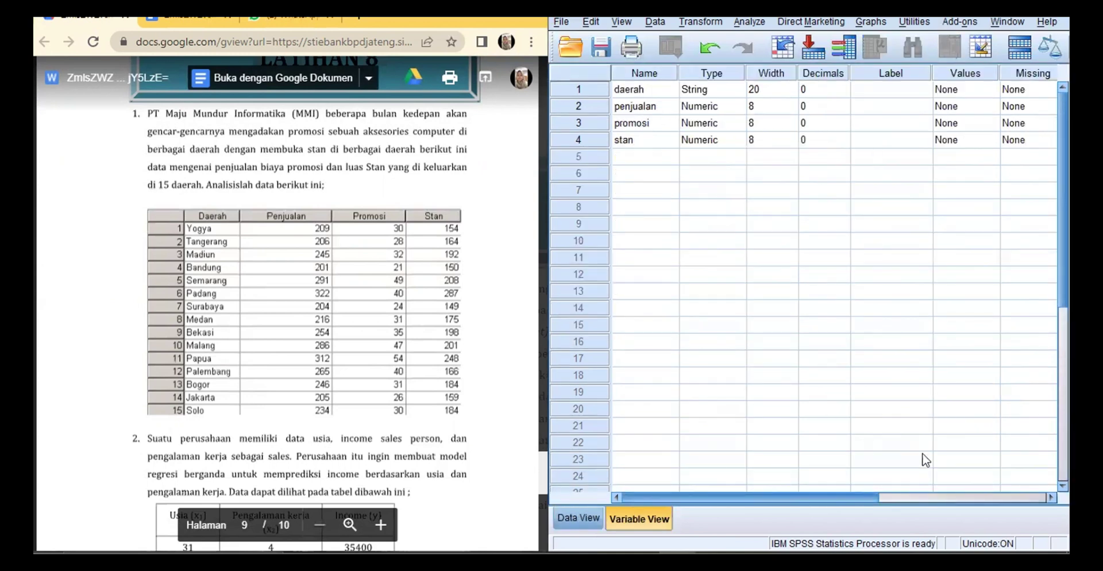
pyautogui.click(907, 487)
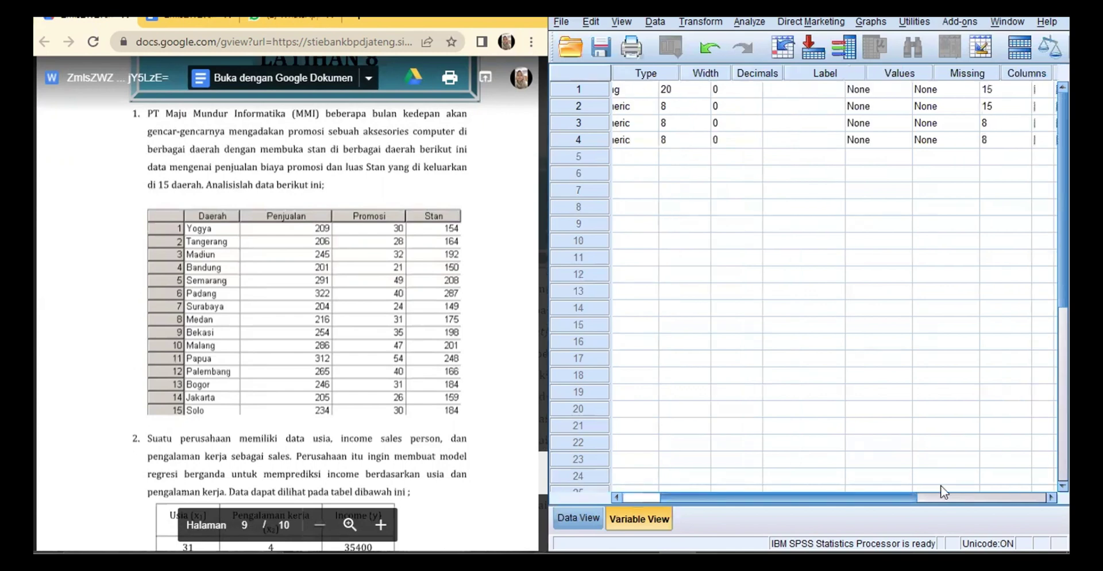
pyautogui.click(965, 486)
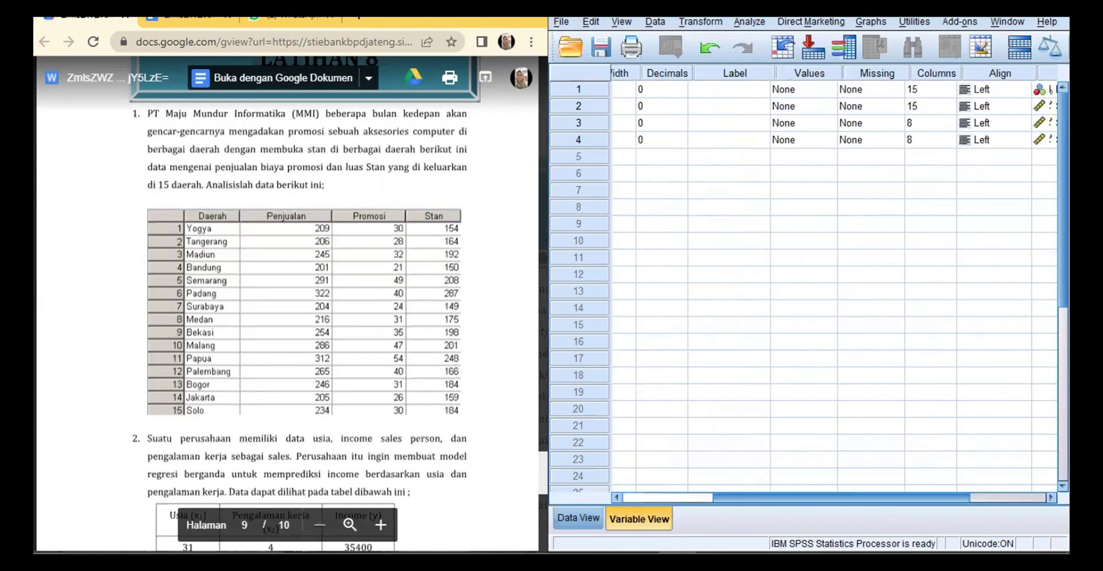
pyautogui.click(951, 503)
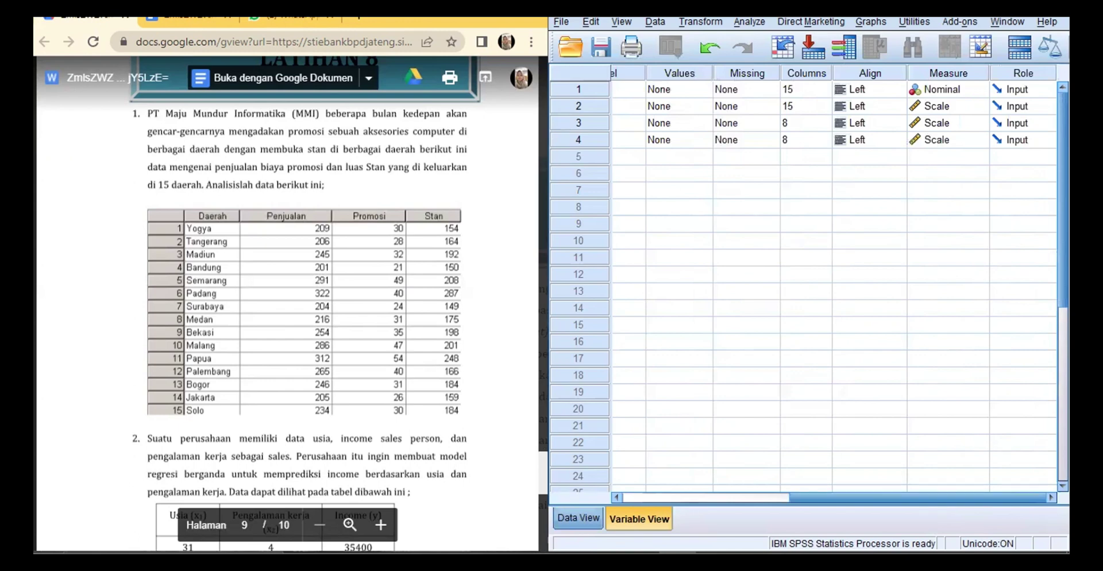
pyautogui.click(577, 517)
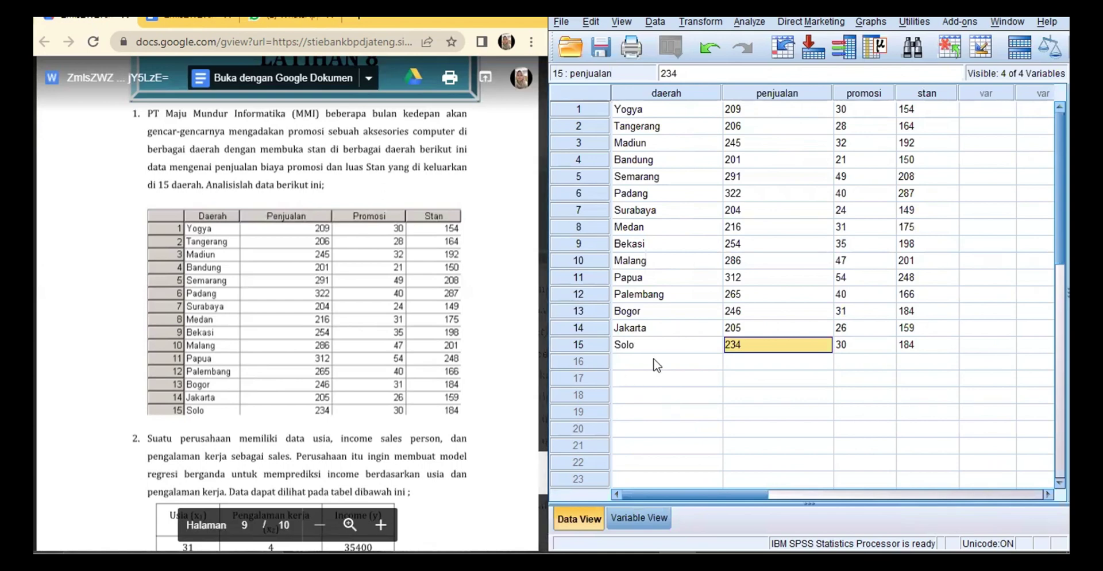
# Consult the running instructions on page 2 of the module and open the Linear Regression dialog.
pyautogui.moveTo(544, 471)
pyautogui.mouseDown()
pyautogui.moveTo(542, 205)
pyautogui.moveTo(547, 481)
pyautogui.mouseUp()
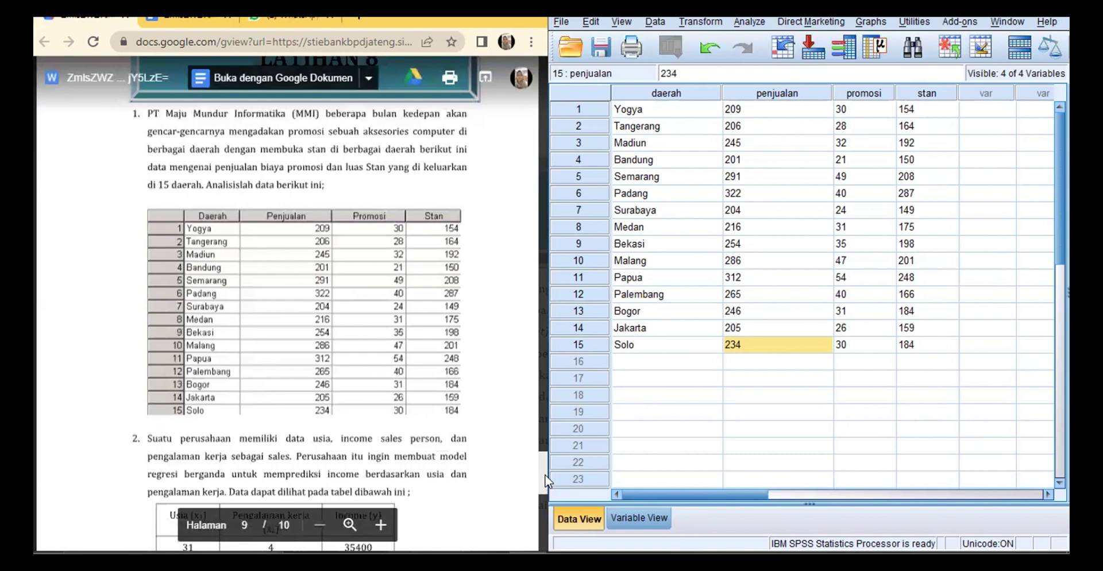
pyautogui.moveTo(547, 481)
pyautogui.mouseDown()
pyautogui.moveTo(539, 271)
pyautogui.moveTo(546, 481)
pyautogui.mouseUp()
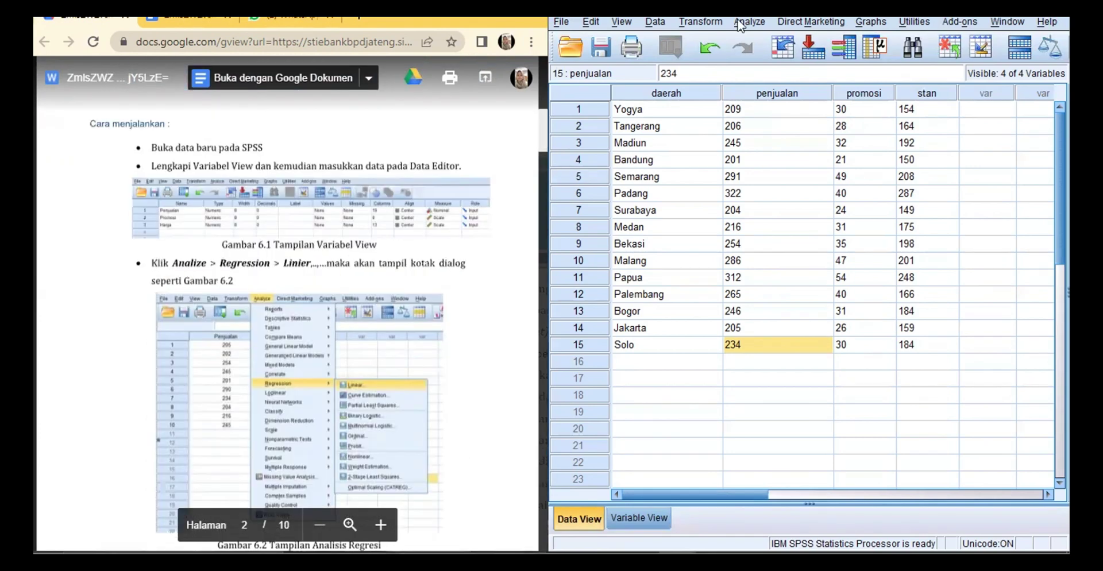
pyautogui.click(741, 23)
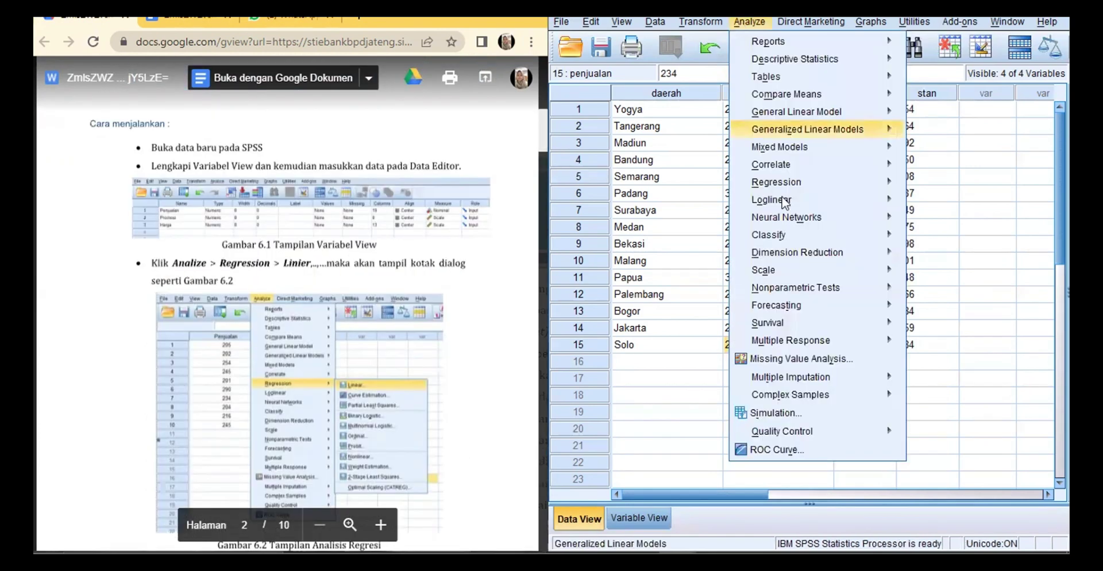
pyautogui.click(801, 183)
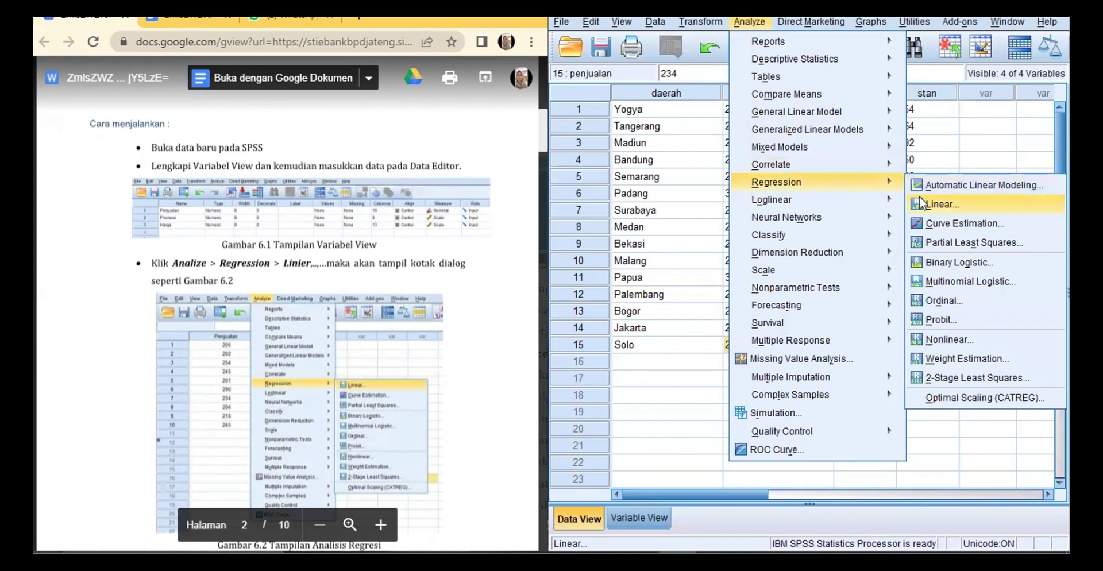
pyautogui.click(919, 199)
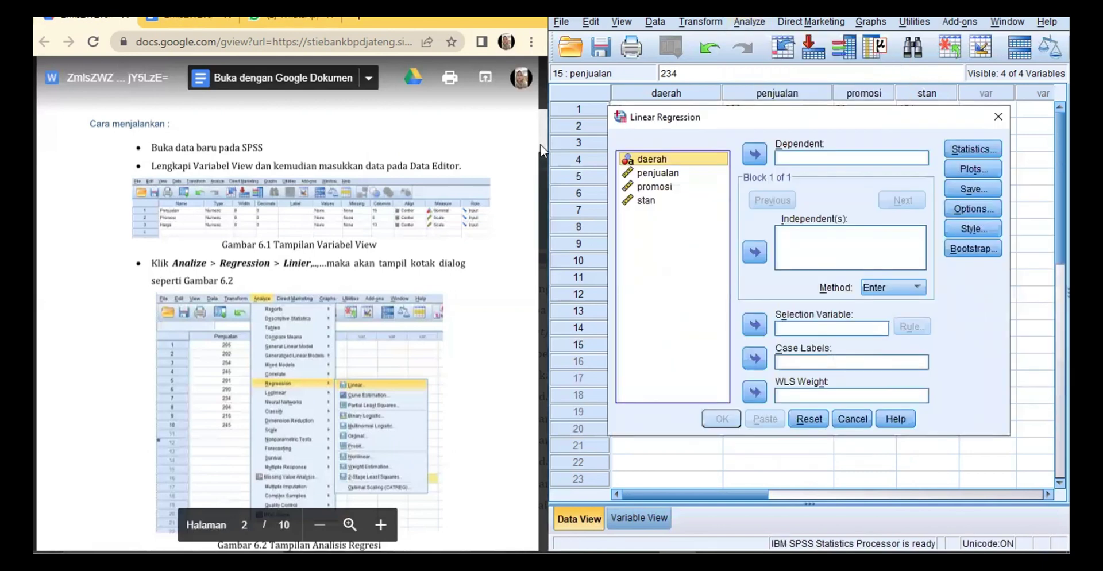
# Examine the module's page 3 instructions on assigning regression variables and choosing the Statistics options.
pyautogui.moveTo(542, 154); pyautogui.dragTo(543, 167)
pyautogui.scroll(-3, 546, 185)
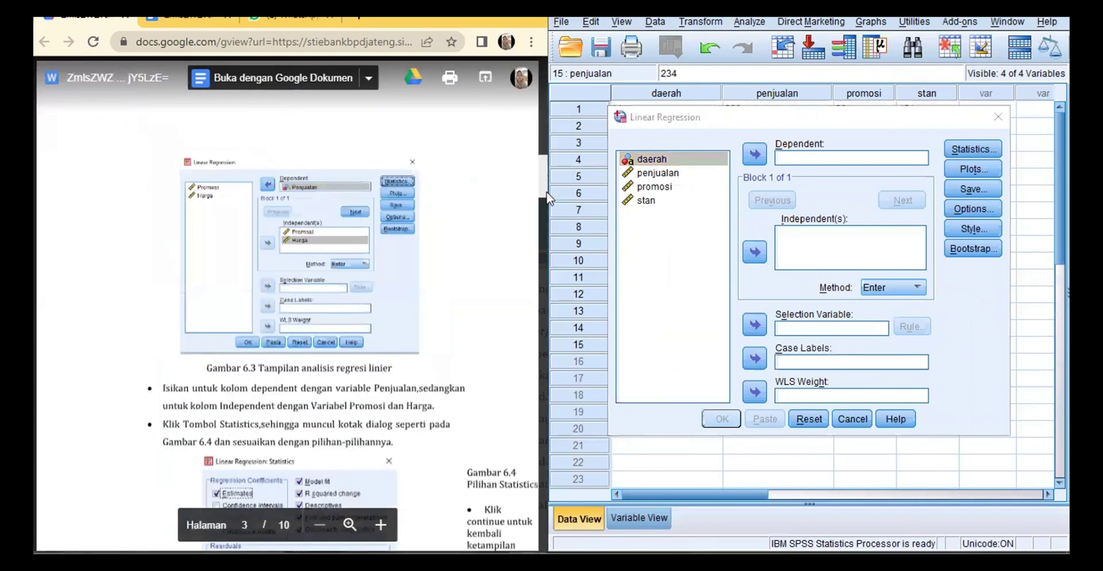
pyautogui.scroll(-3, 548, 187)
pyautogui.scroll(1, 549, 184)
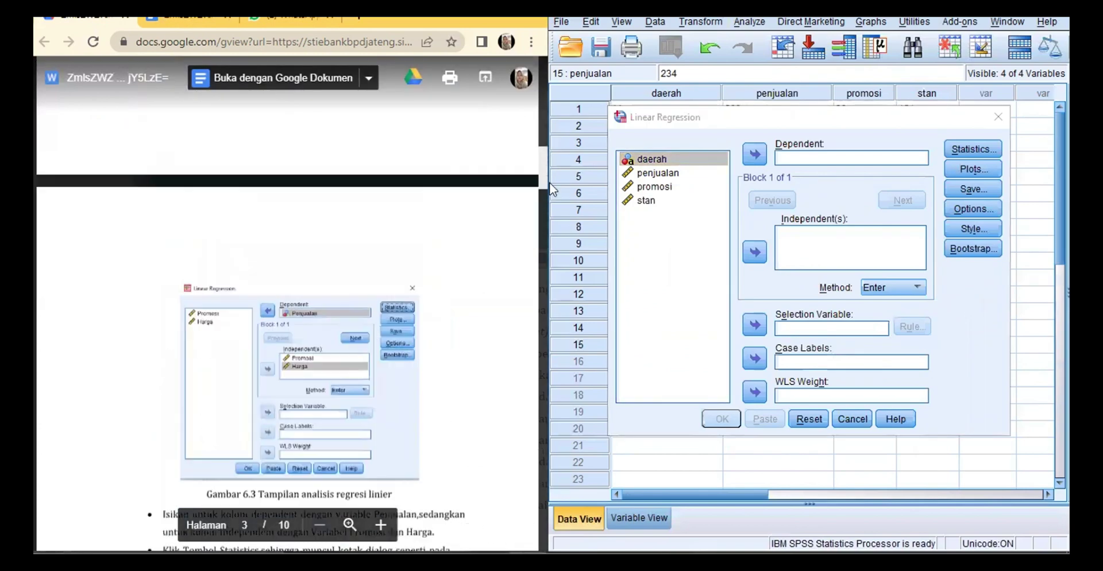
pyautogui.scroll(-1, 550, 181)
pyautogui.scroll(5, 550, 184)
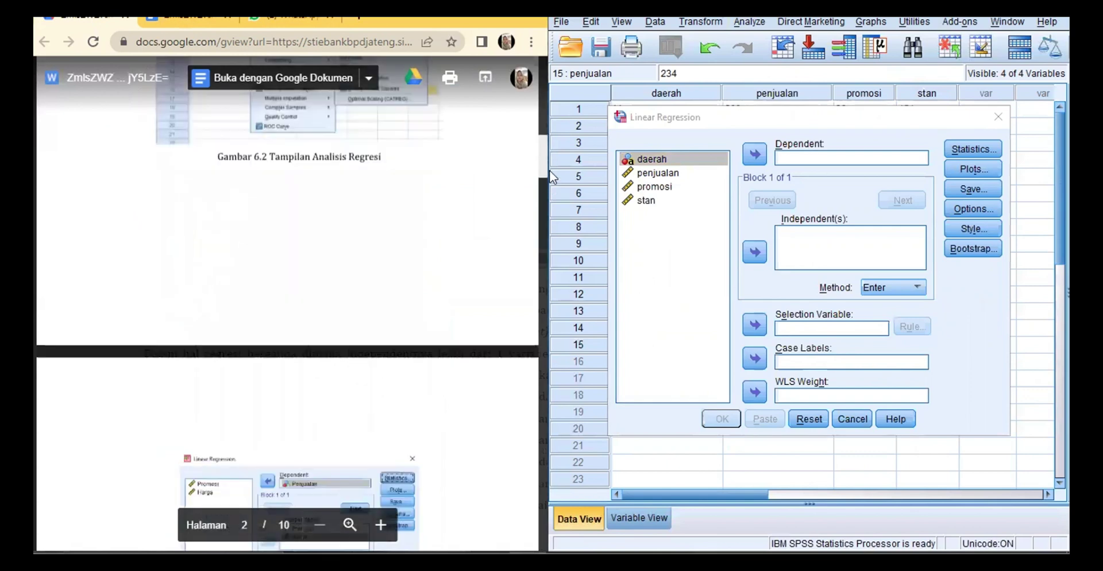
pyautogui.moveTo(550, 177); pyautogui.dragTo(550, 202)
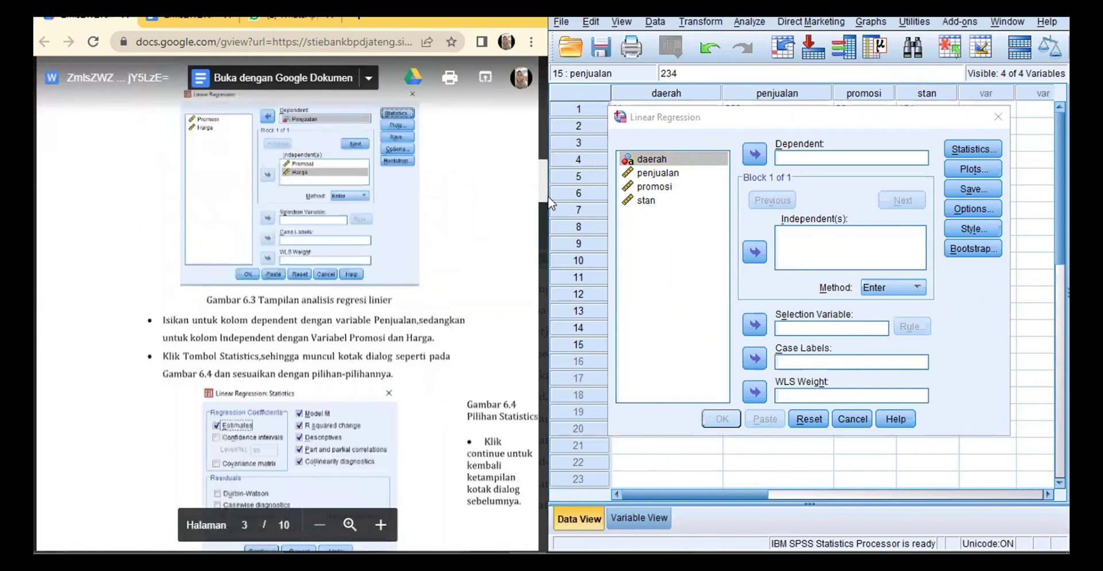
pyautogui.scroll(-2, 549, 201)
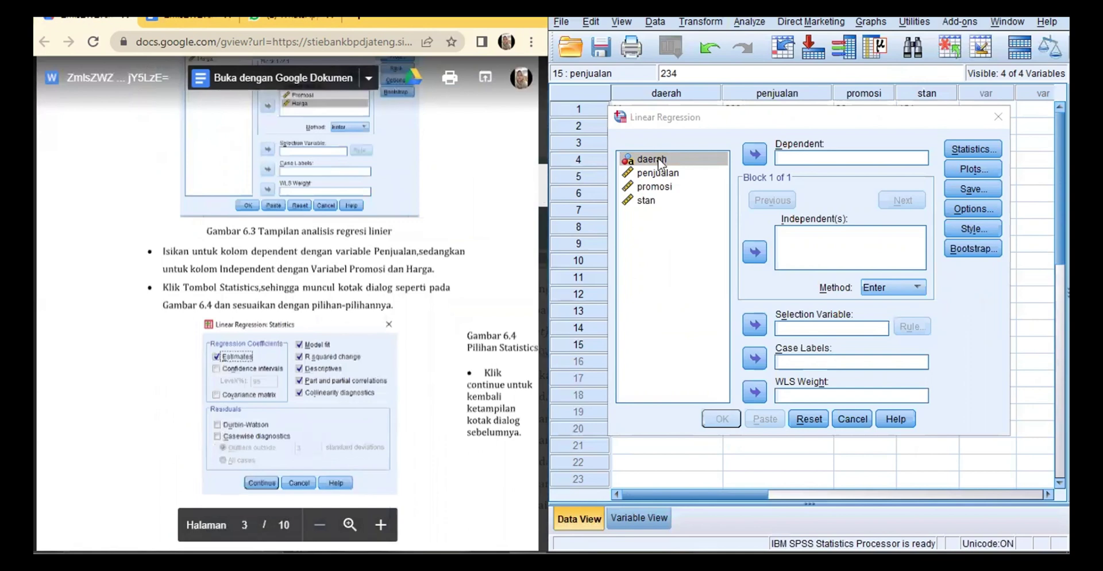
# Assign penjualan as the dependent variable and promosi and stan as the independent variables.
pyautogui.click(719, 173)
pyautogui.click(696, 173)
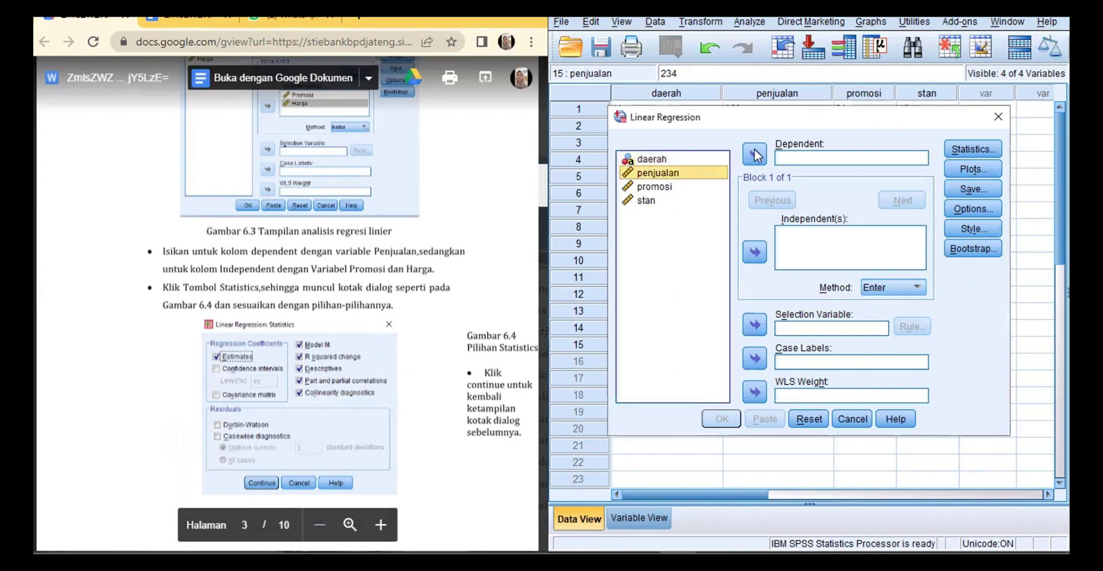
pyautogui.click(755, 155)
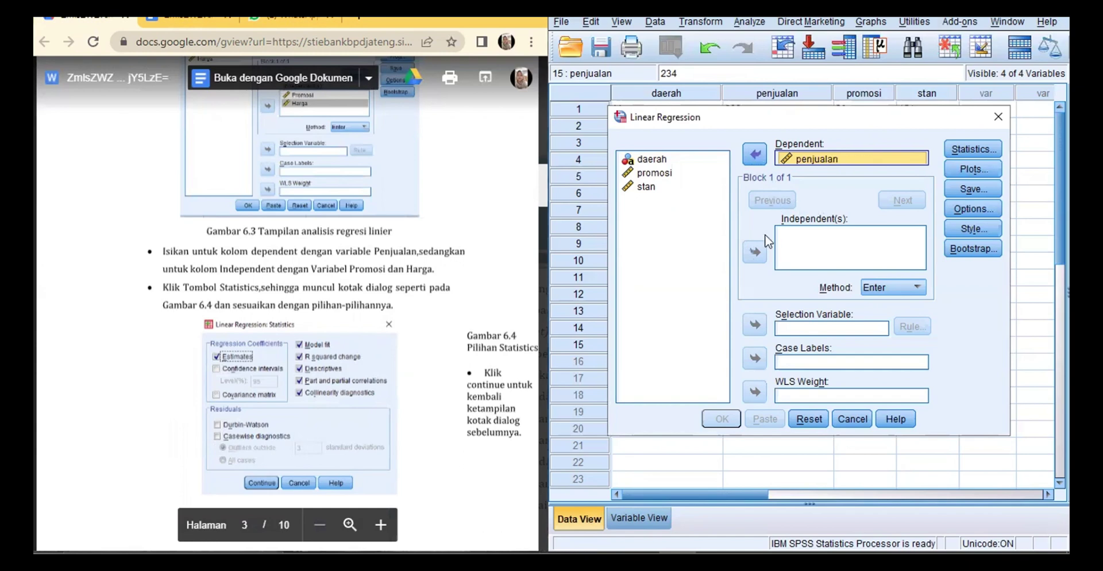
pyautogui.click(668, 173)
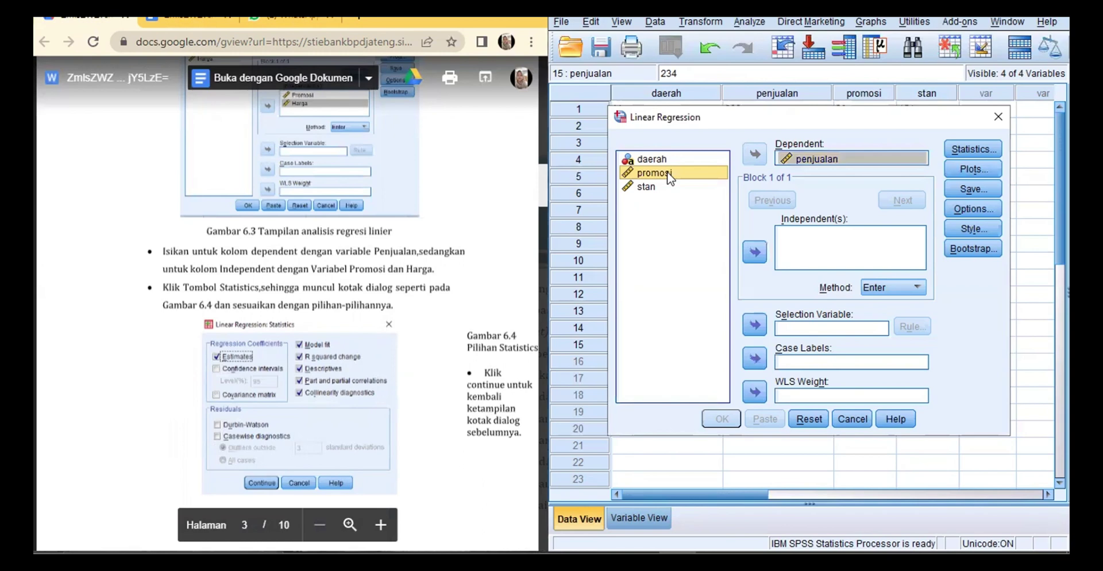
pyautogui.click(755, 251)
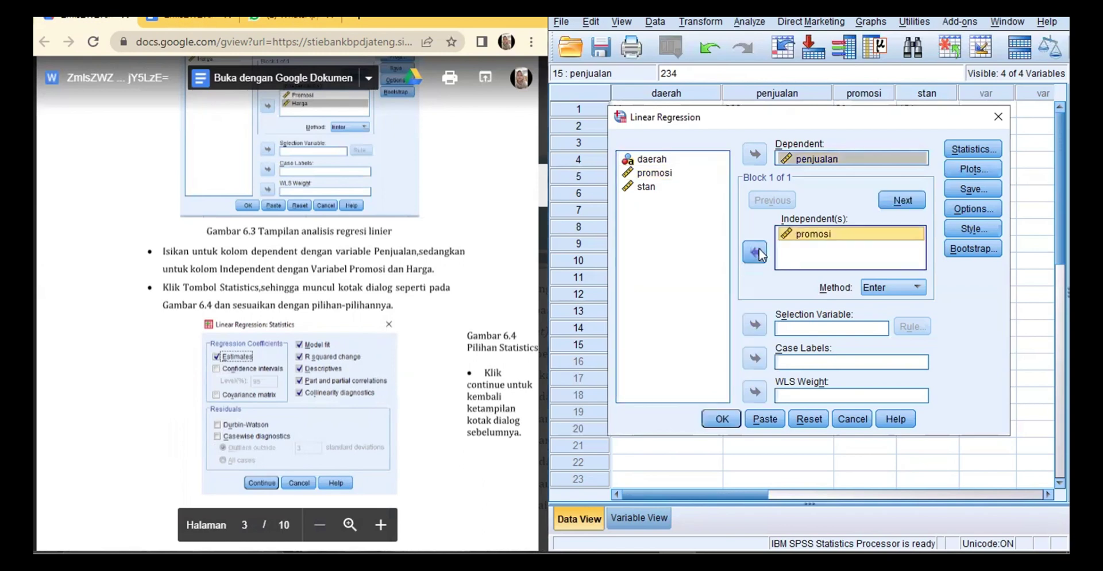
pyautogui.click(666, 186)
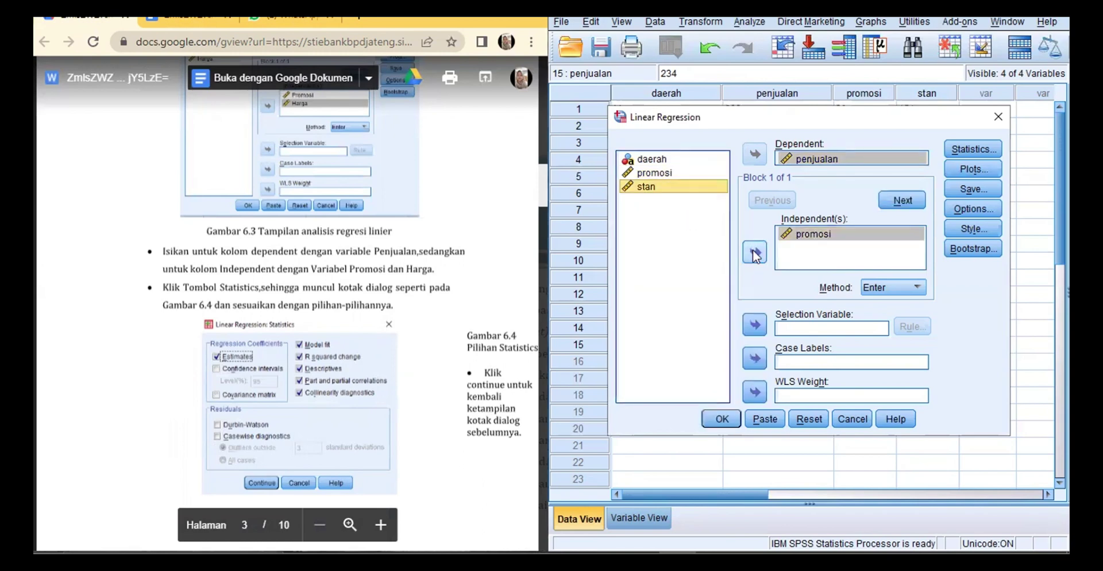
pyautogui.click(753, 252)
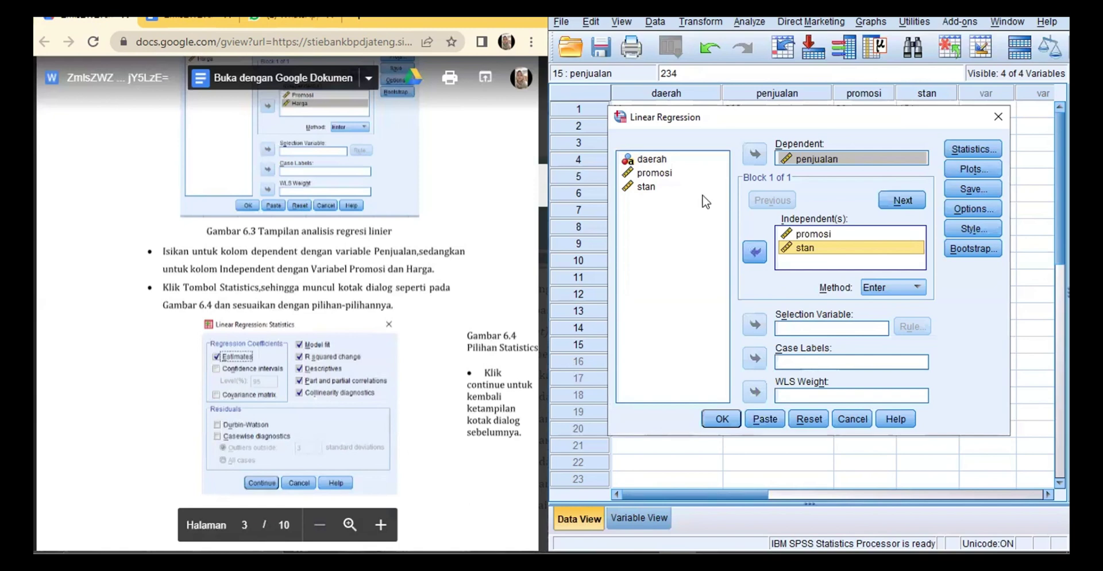
# Assign daerah as the Case Labels variable, leaving the Selection Variable empty.
pyautogui.click(696, 161)
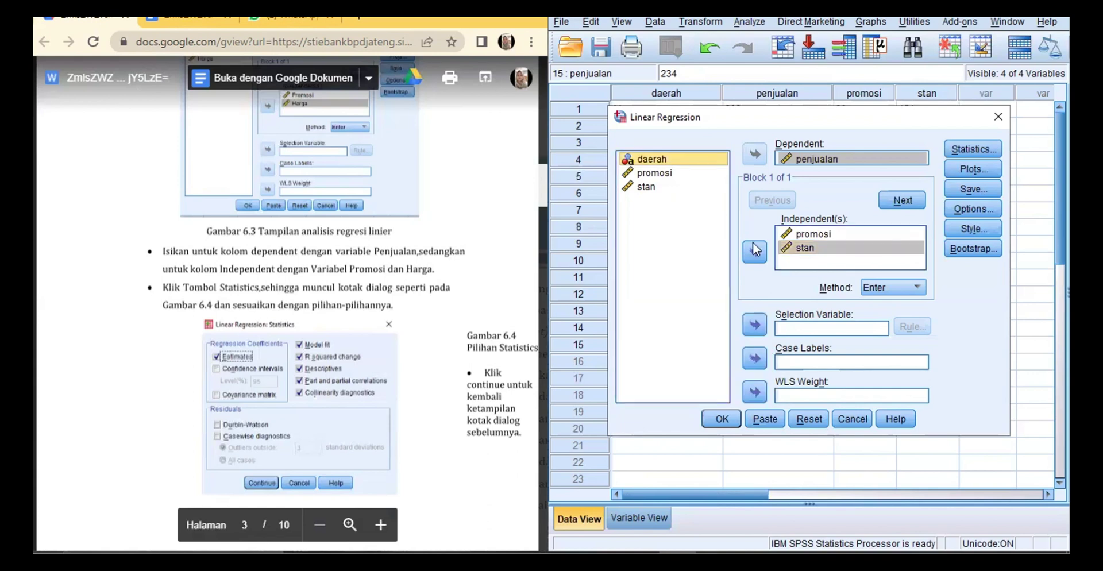
pyautogui.click(754, 324)
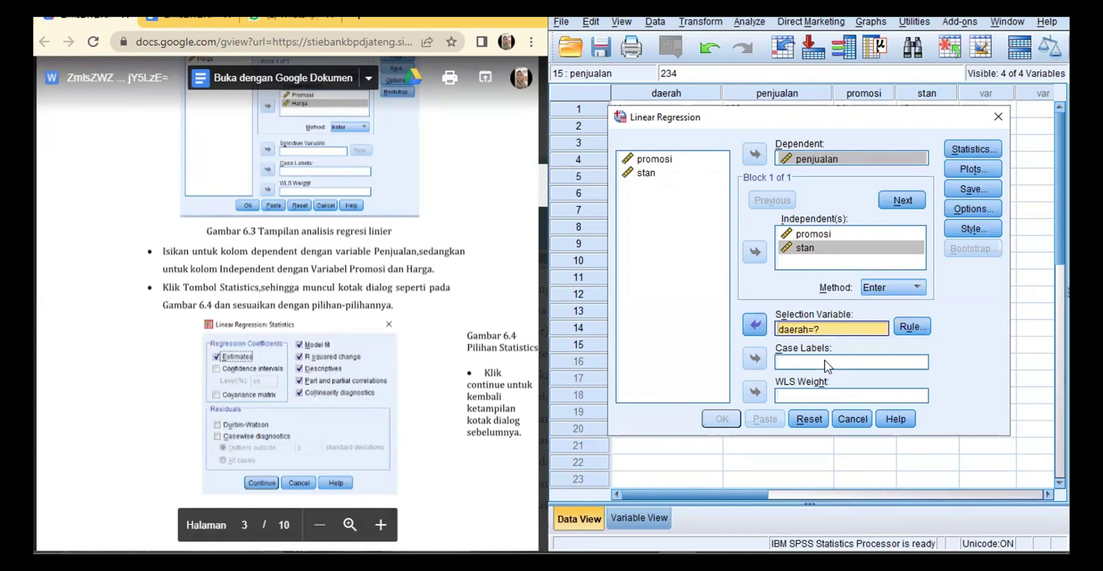
pyautogui.click(762, 325)
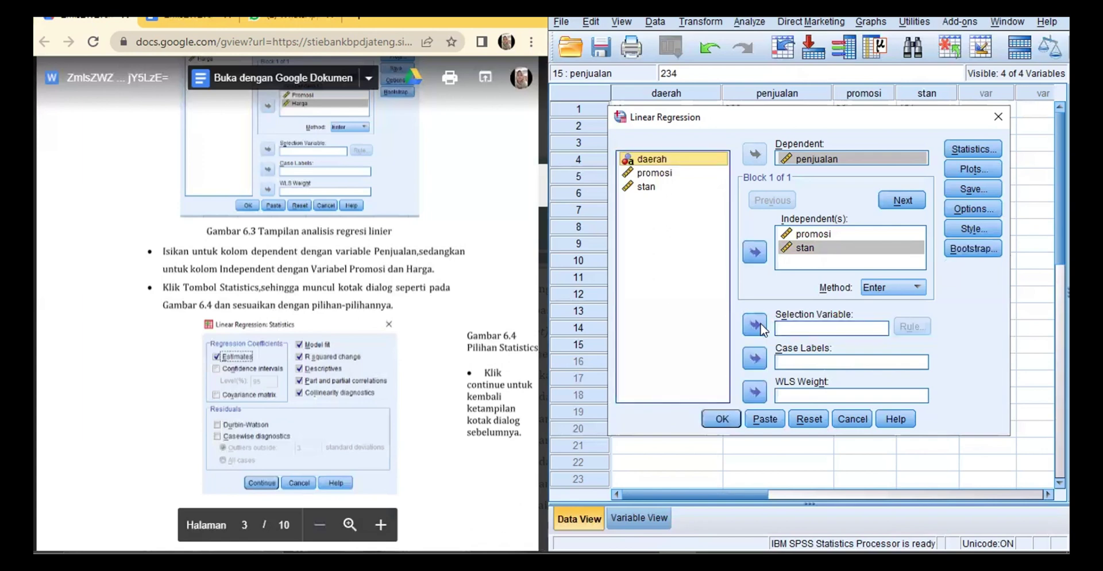
pyautogui.click(755, 359)
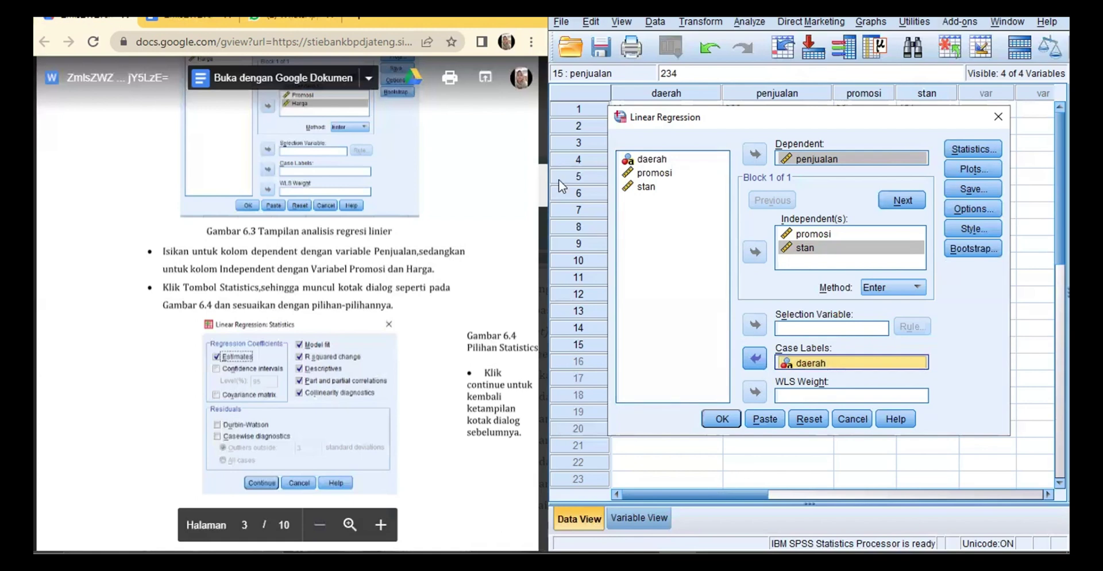
# Enable R squared change, Descriptives, Part and partial correlations, and Collinearity diagnostics in the regression's Statistics options, keeping Estimates and Model fit.
pyautogui.click(541, 214)
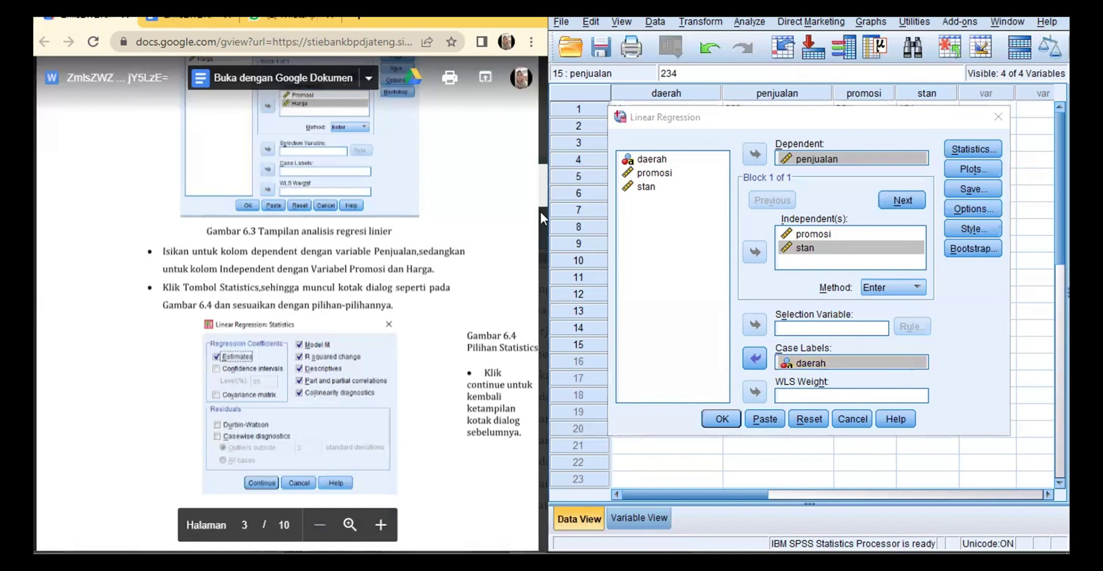
pyautogui.click(965, 148)
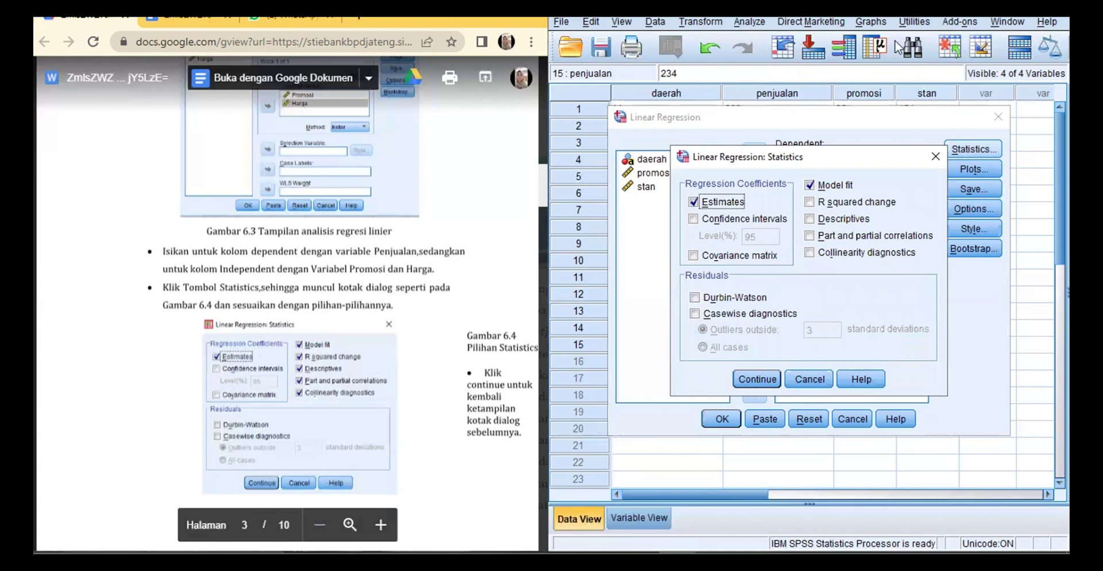
pyautogui.click(809, 202)
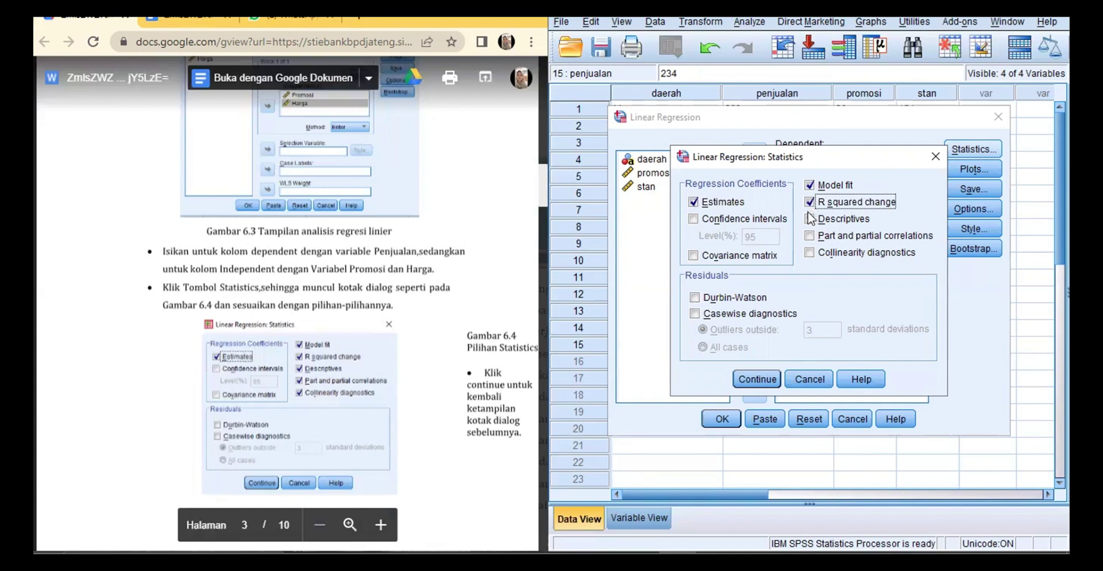
pyautogui.click(808, 219)
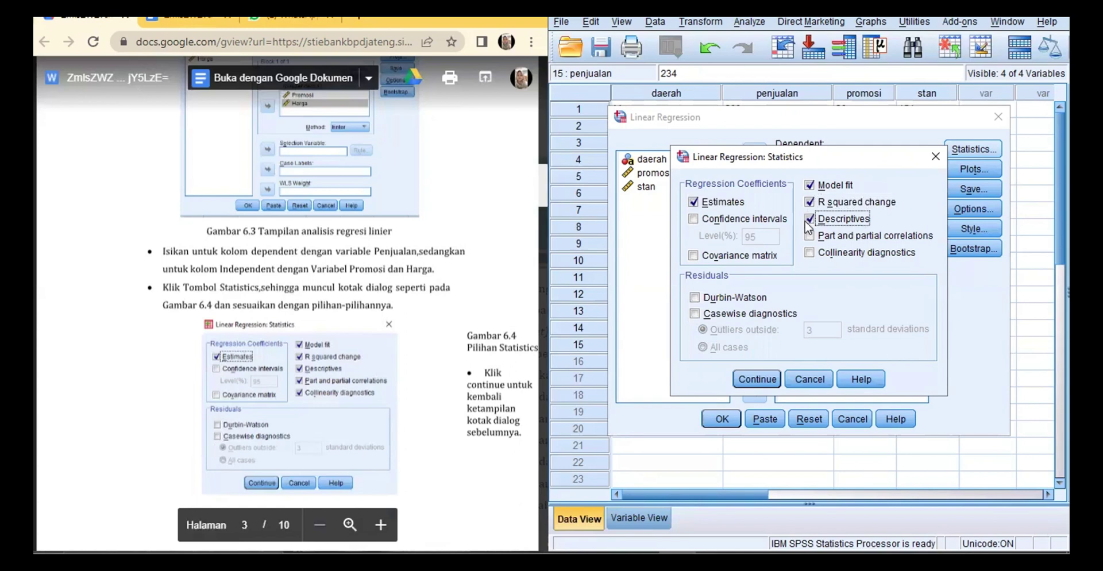
pyautogui.click(809, 238)
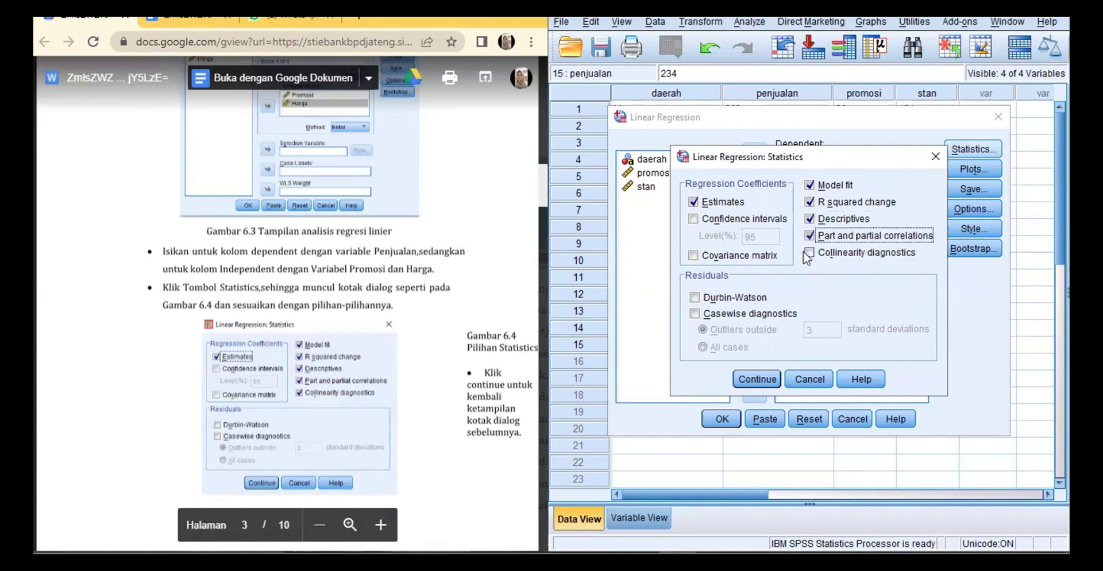
pyautogui.click(810, 254)
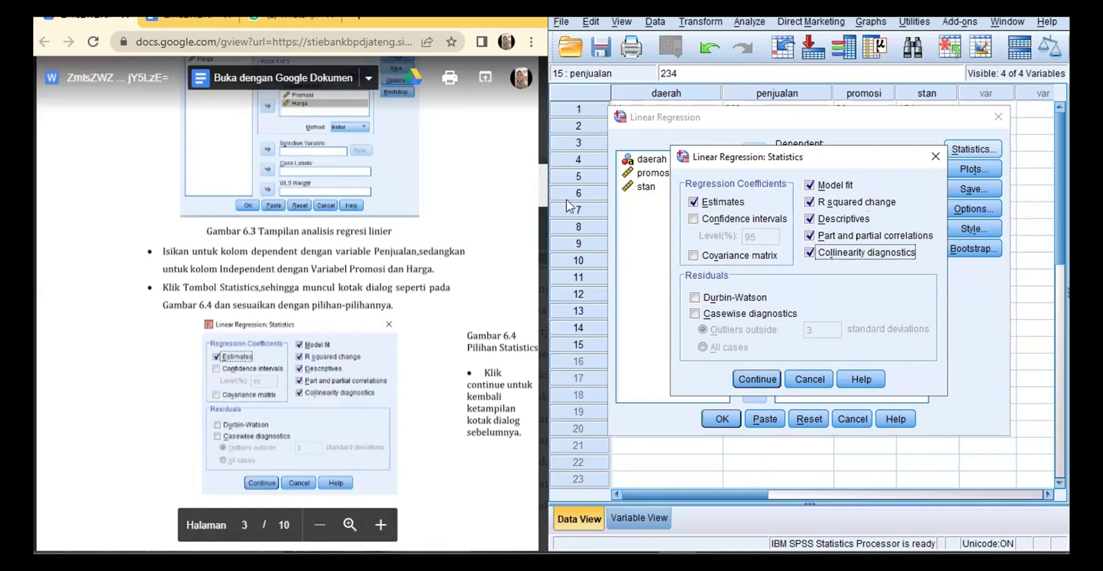
pyautogui.moveTo(542, 191); pyautogui.dragTo(545, 235)
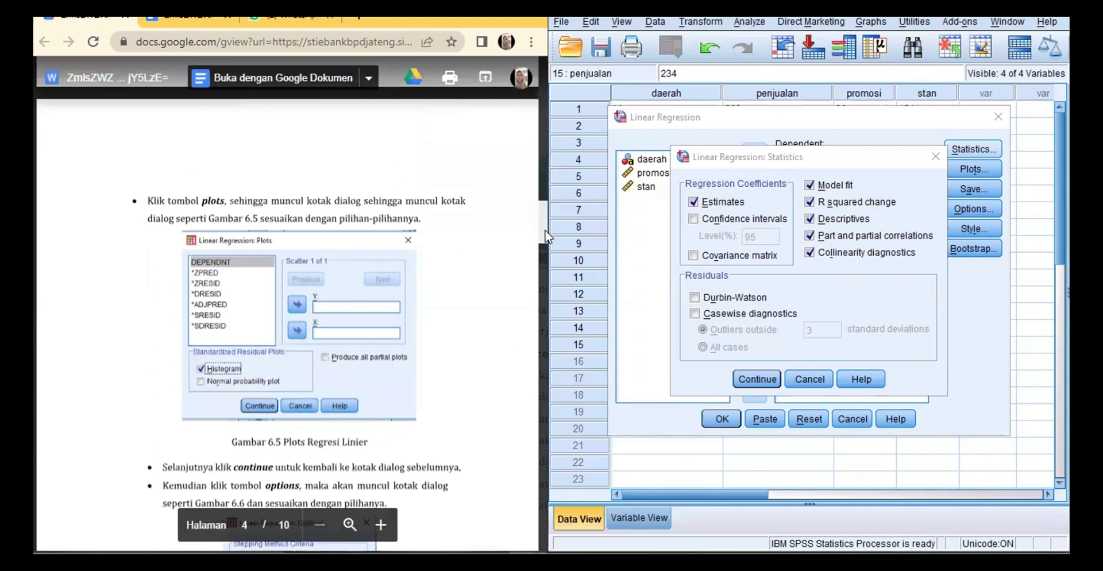
pyautogui.click(960, 166)
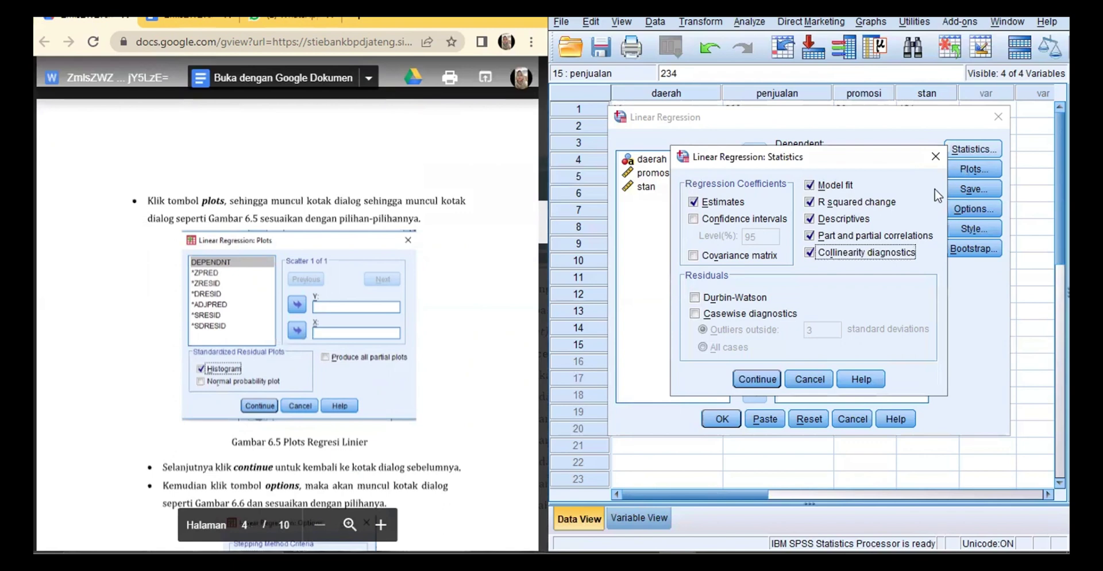
pyautogui.click(764, 382)
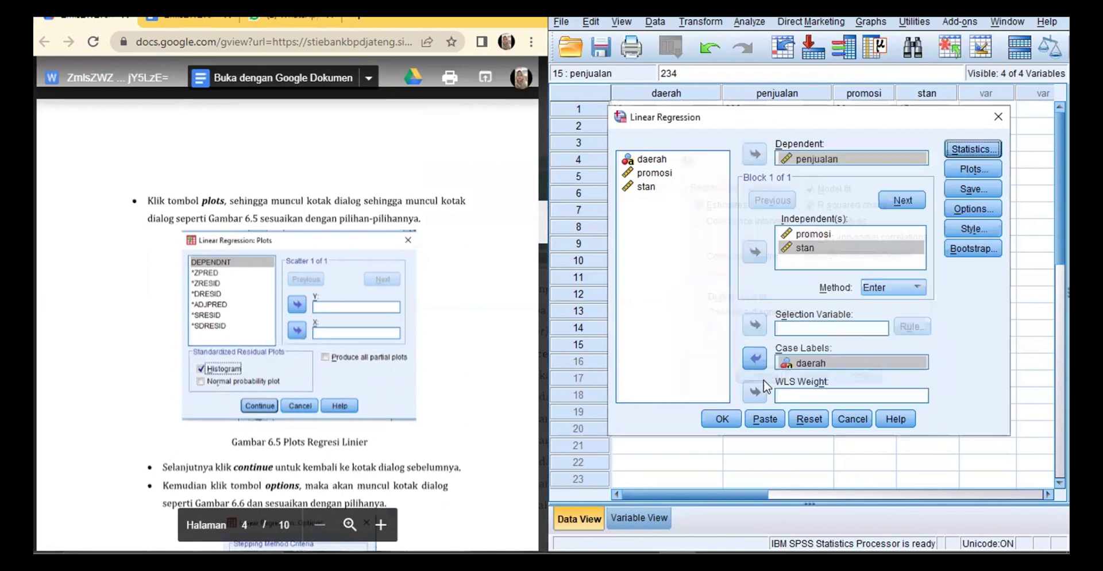
# Enable the Histogram of standardized residuals in the regression's Plots settings.
pyautogui.click(977, 167)
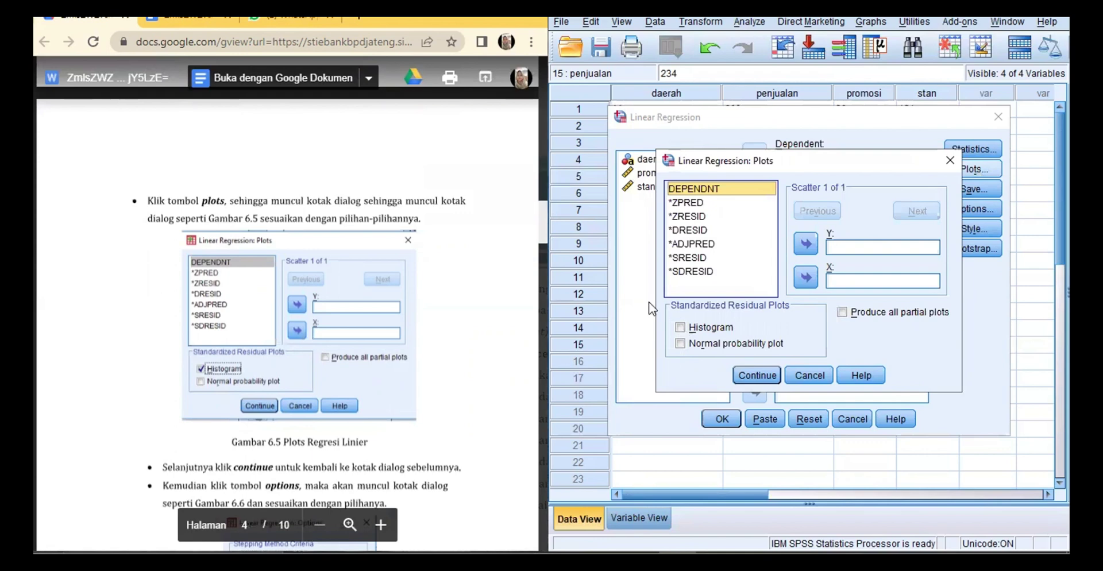
pyautogui.hotkey('alt', 'h')
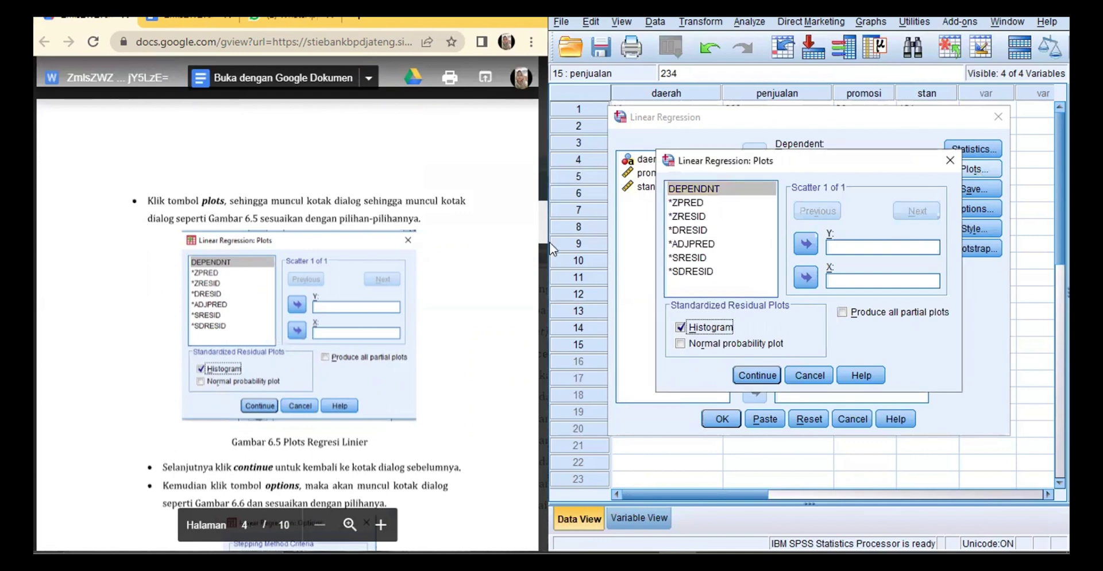
pyautogui.click(757, 376)
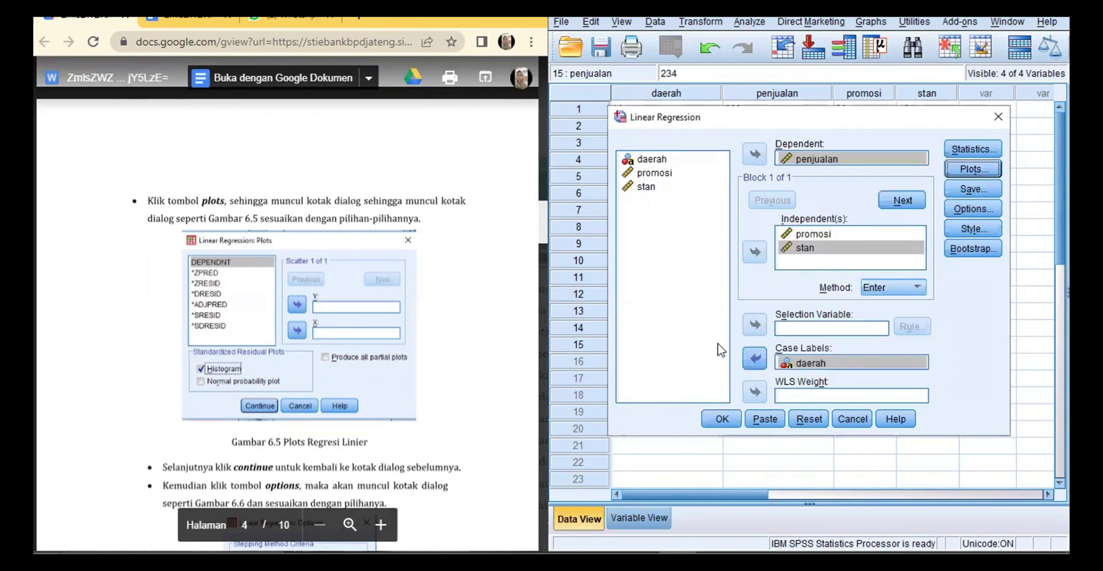
# Accept the regression Options with probability of F entry .05 and removal .10, as on module page 4, and run the analysis.
pyautogui.click(543, 248)
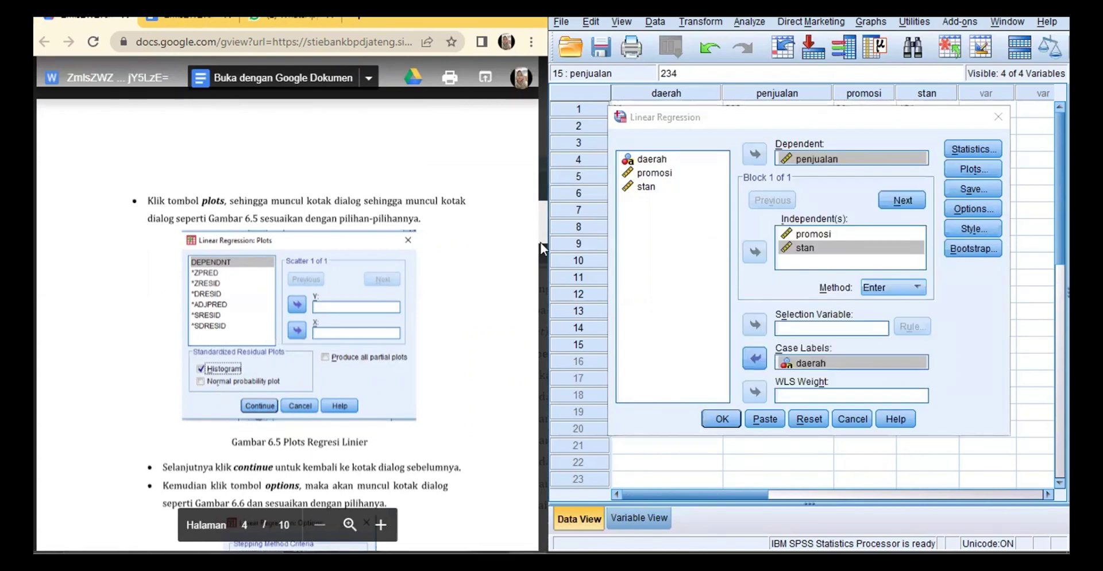
pyautogui.scroll(-4, 540, 244)
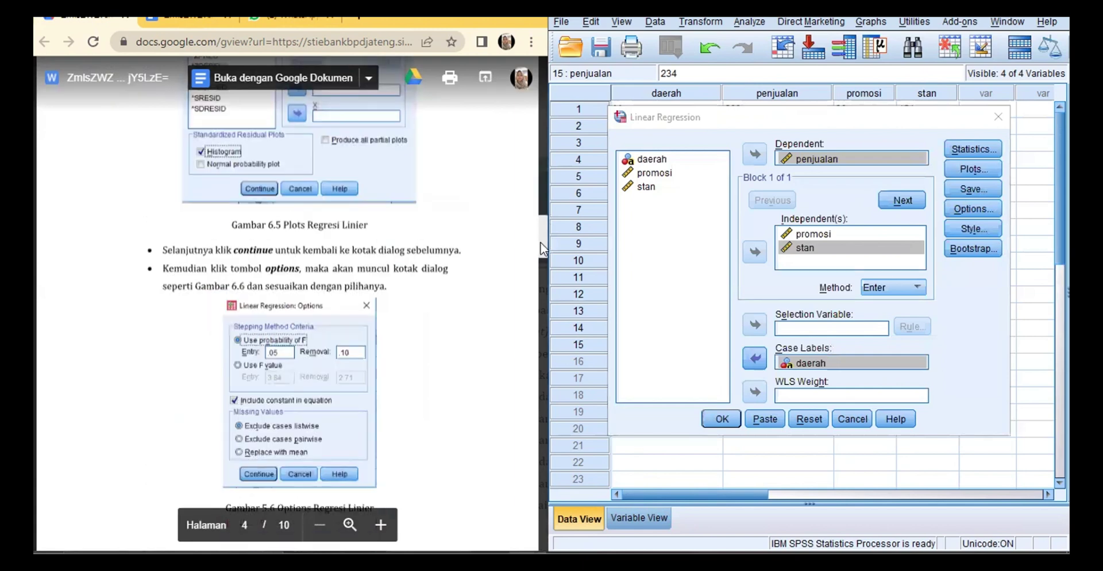
pyautogui.click(976, 209)
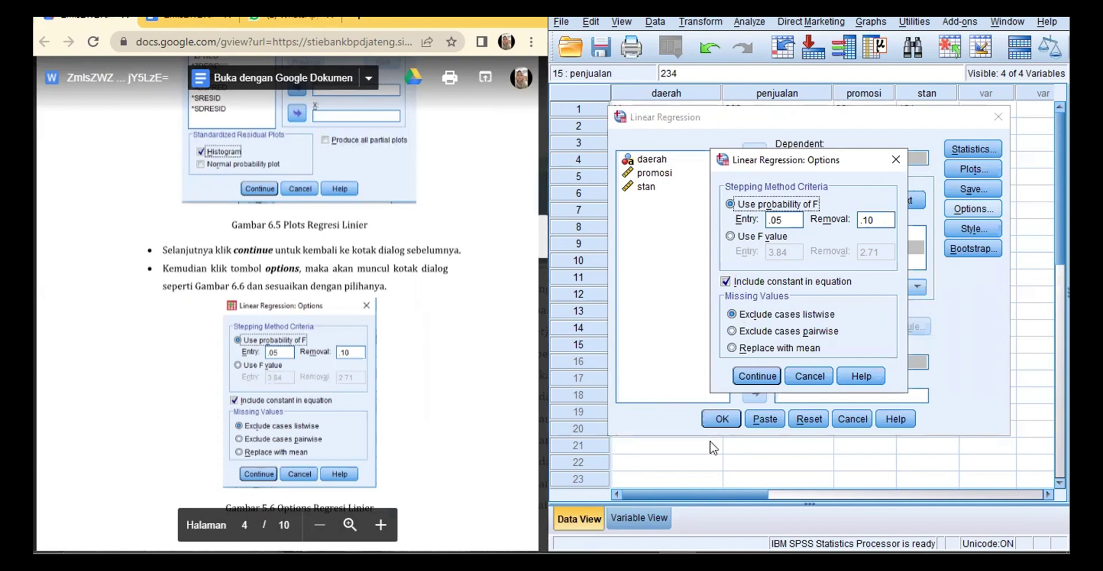
pyautogui.click(758, 376)
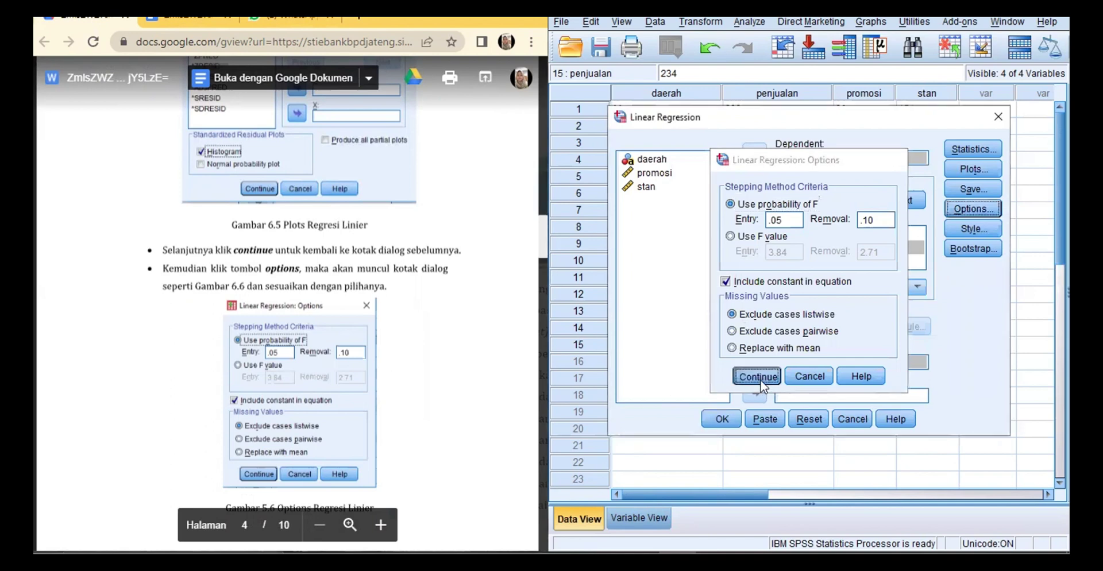
pyautogui.moveTo(542, 244); pyautogui.dragTo(556, 275)
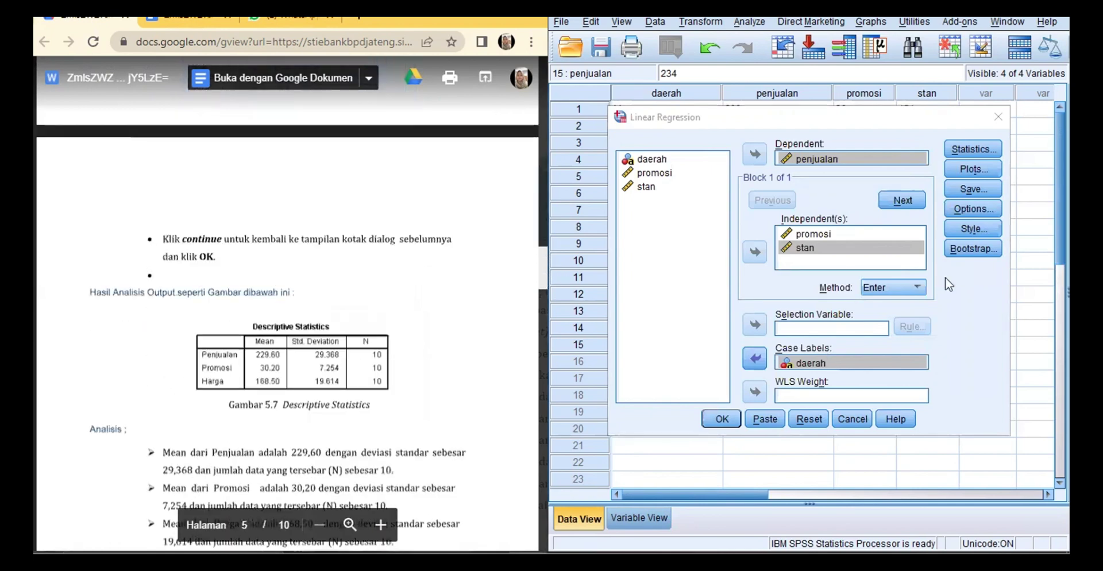
pyautogui.click(721, 418)
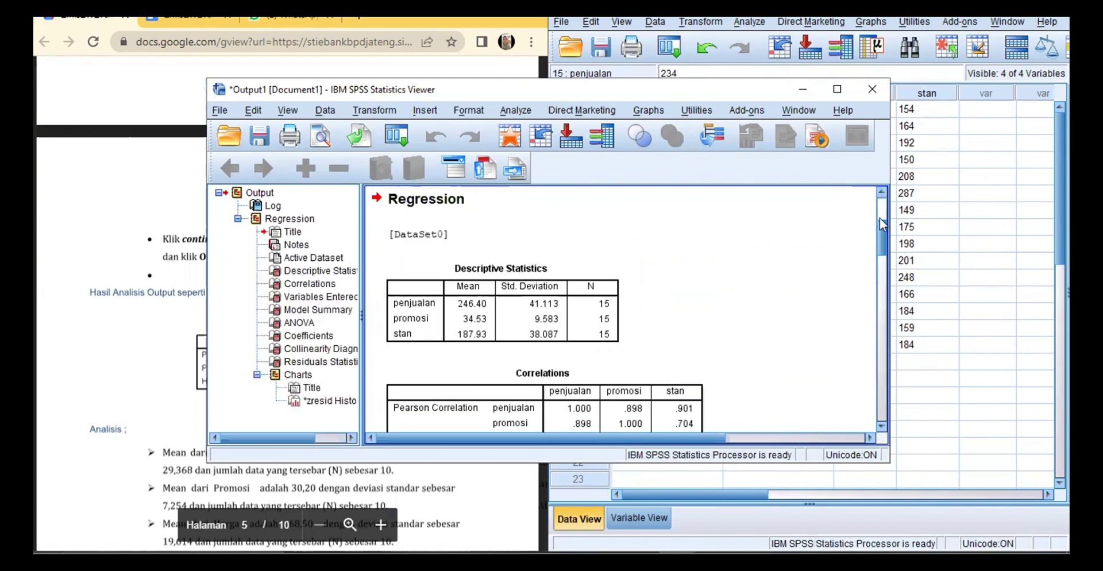
# Examine the regression output, including the Descriptive Statistics, Correlations and Coefficients tables, alongside the module's analysis text.
pyautogui.moveTo(880, 218); pyautogui.dragTo(874, 161)
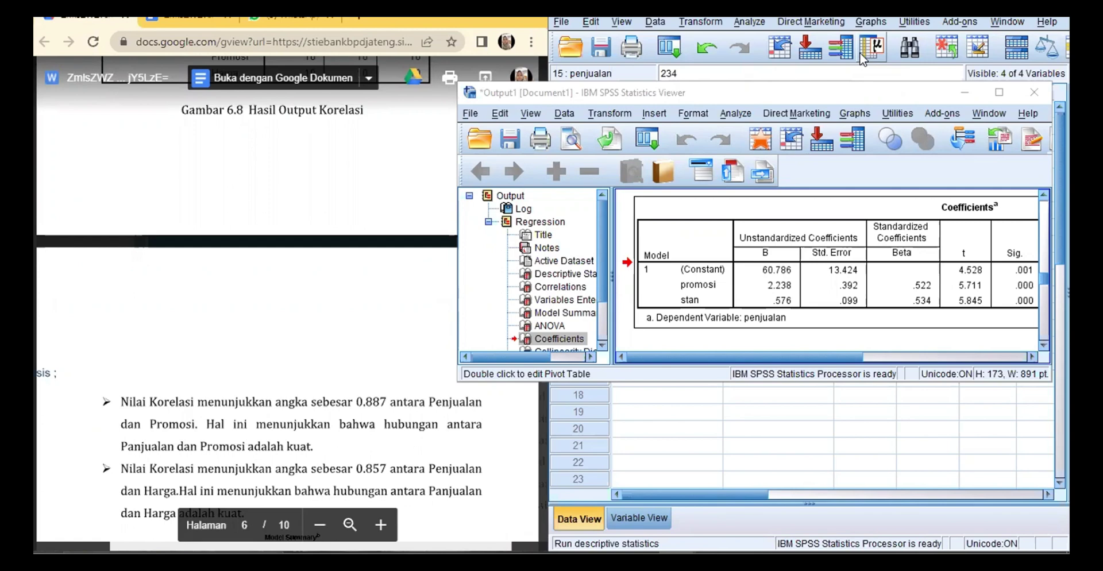
pyautogui.click(861, 56)
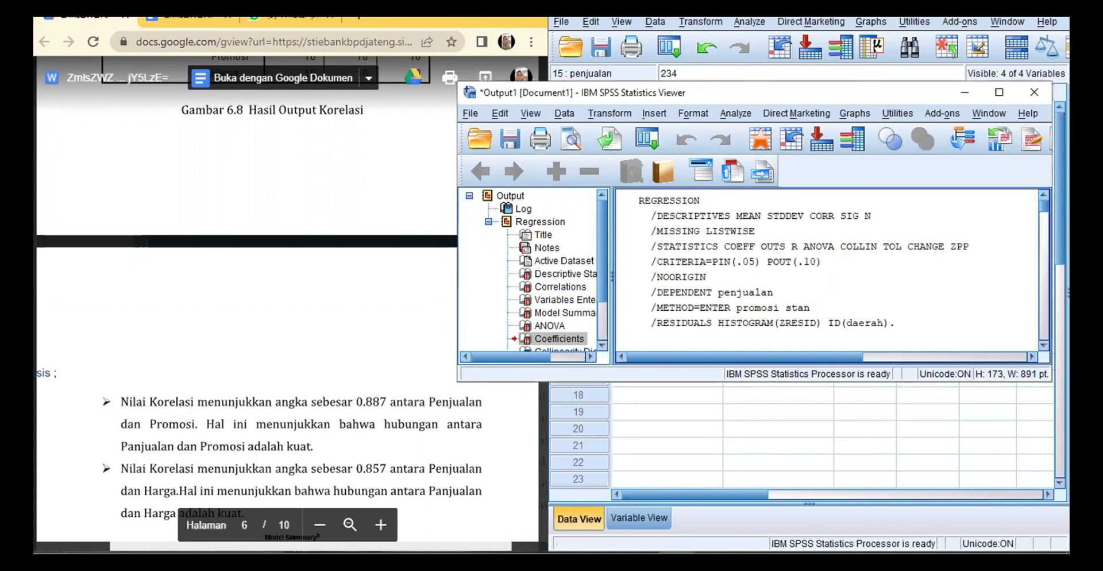
pyautogui.scroll(-3, 827, 270)
pyautogui.scroll(-1, 827, 270)
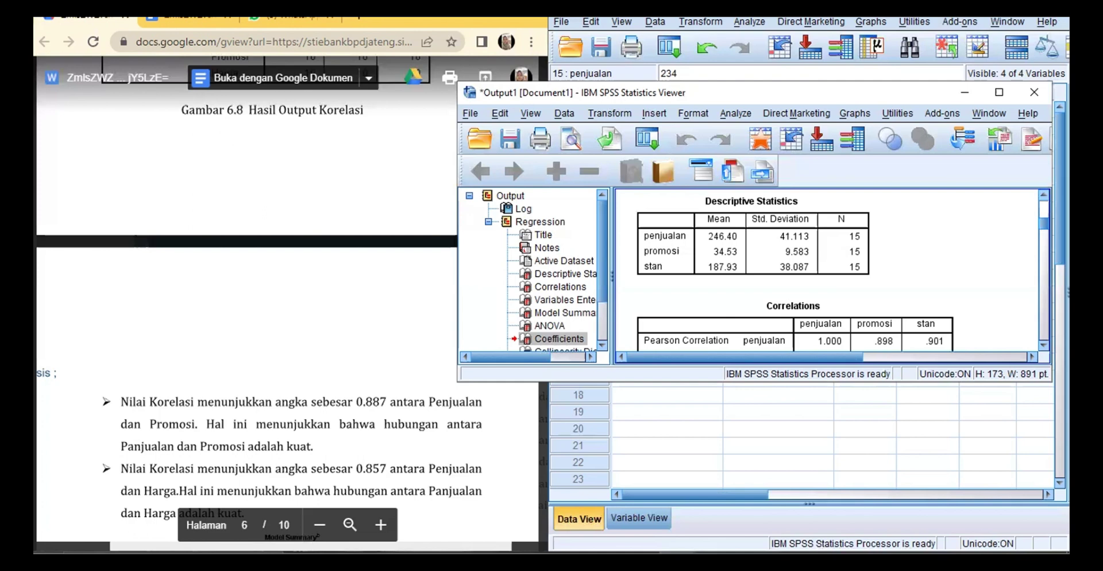
pyautogui.scroll(-1, 827, 270)
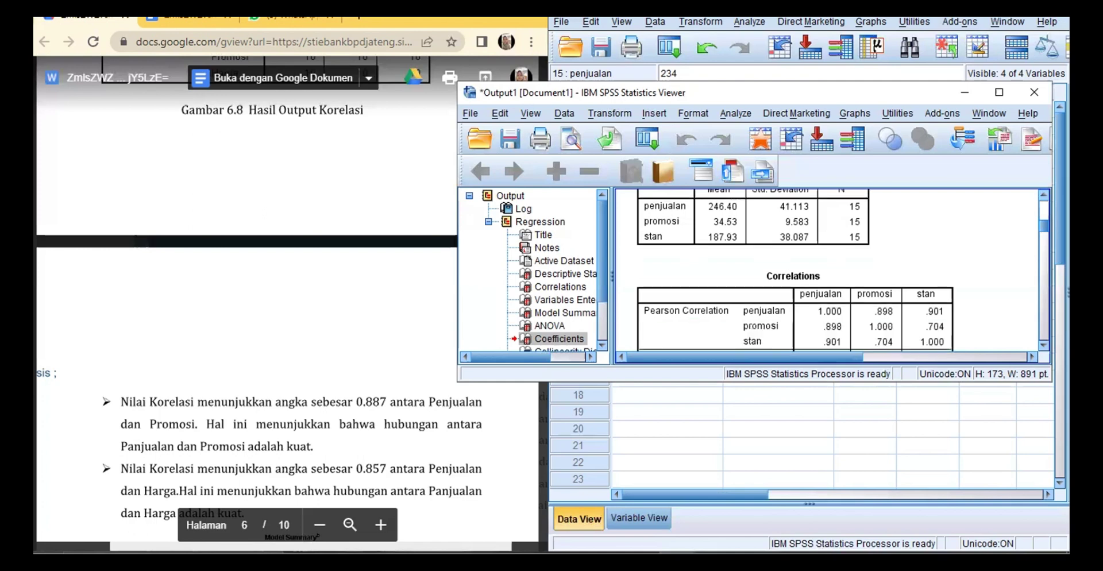
pyautogui.scroll(-1, 827, 270)
pyautogui.scroll(-1, 827, 270)
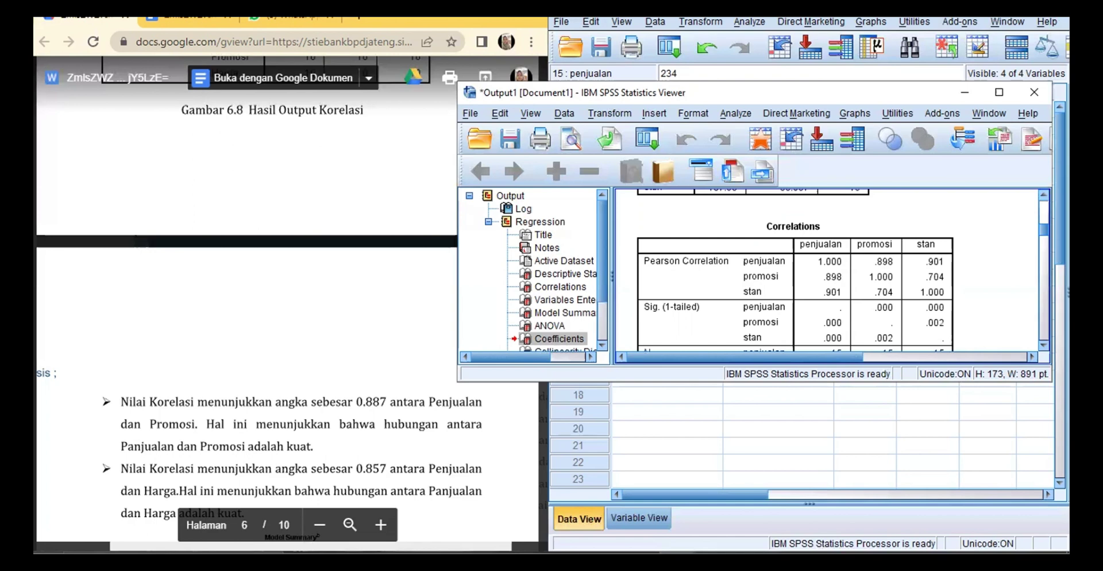
pyautogui.scroll(-2, 827, 270)
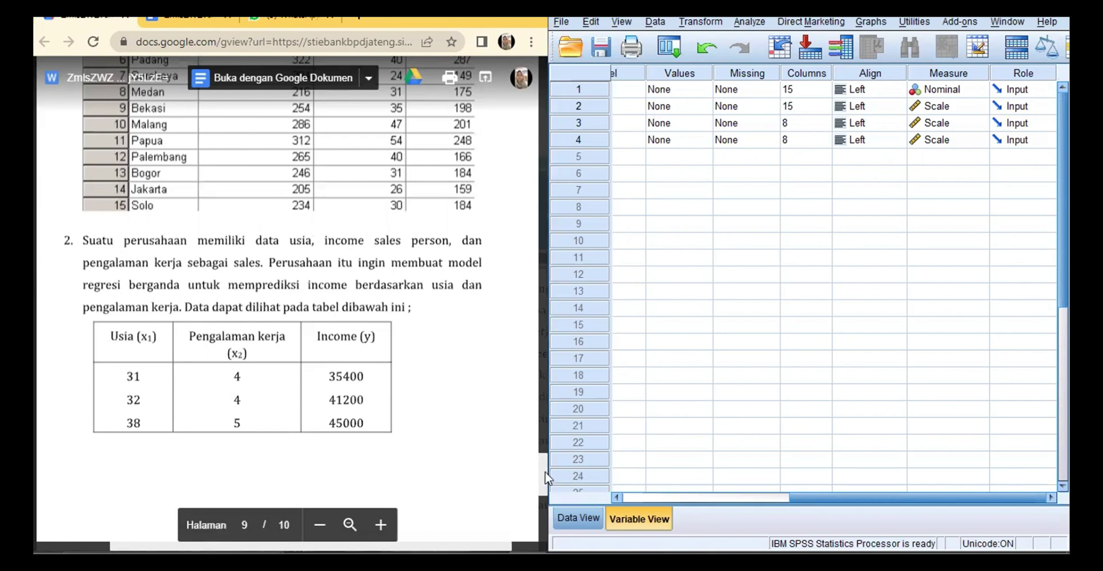
# Examine exercise 2 on pages 9 and 10 of the module, covering the usia, pengalaman kerja and income data and its question.
pyautogui.scroll(-2, 546, 479)
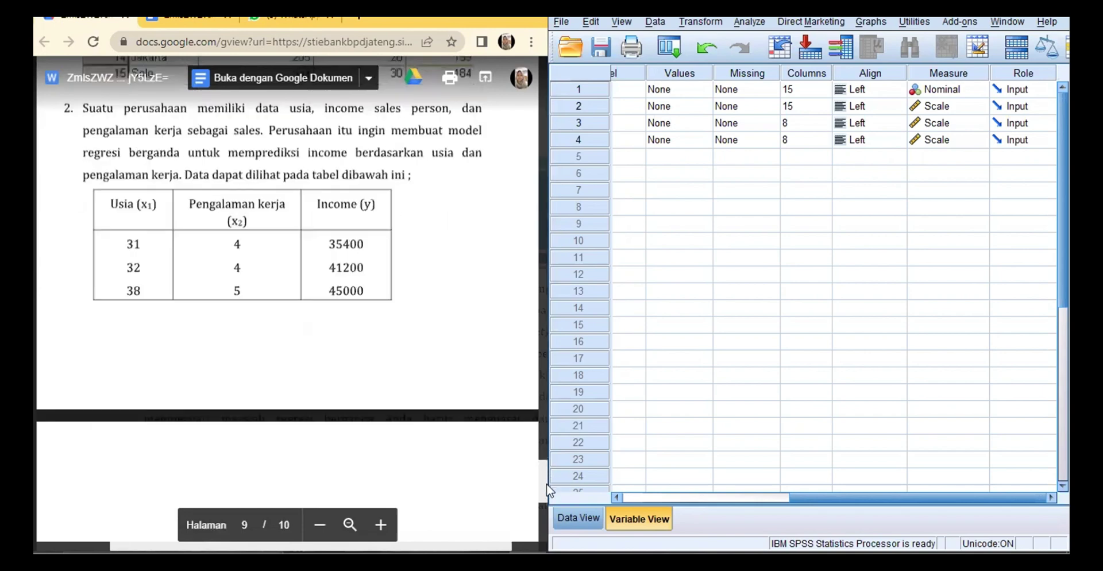
pyautogui.scroll(-3, 546, 491)
pyautogui.scroll(-1, 546, 491)
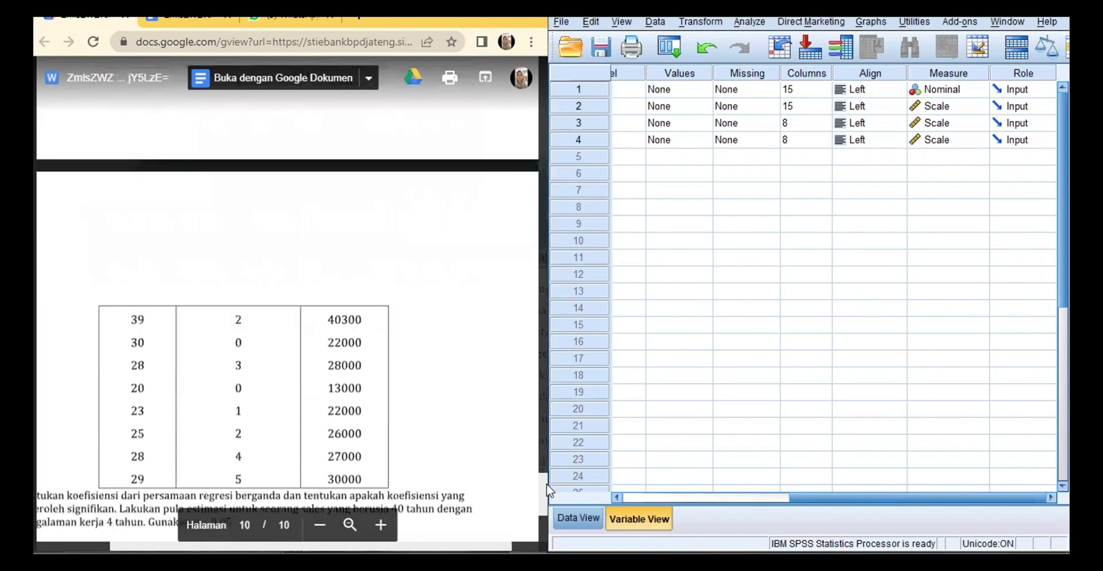
pyautogui.scroll(3, 548, 487)
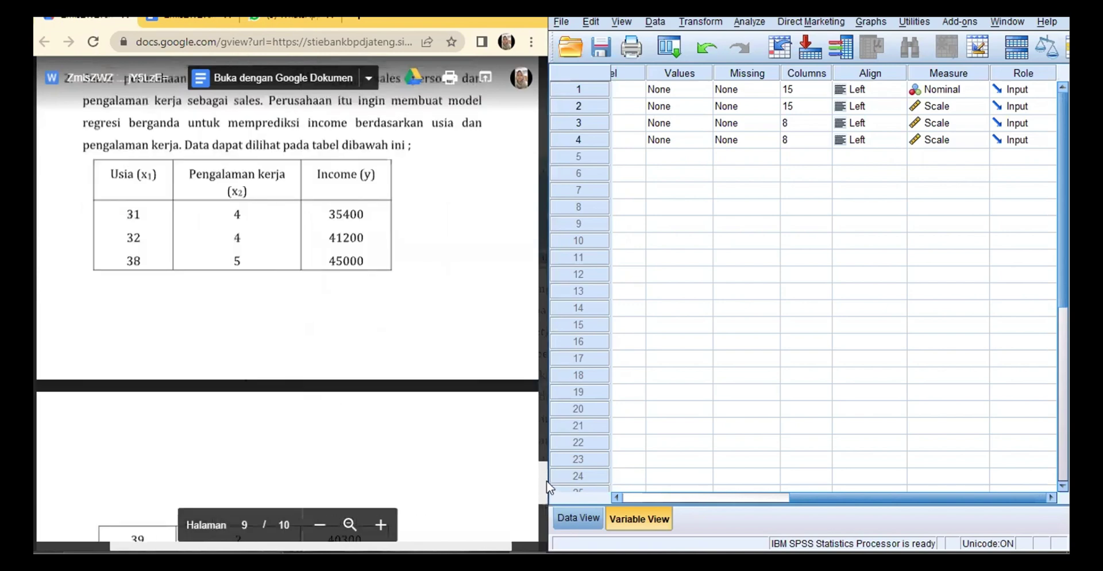
pyautogui.scroll(-1, 548, 488)
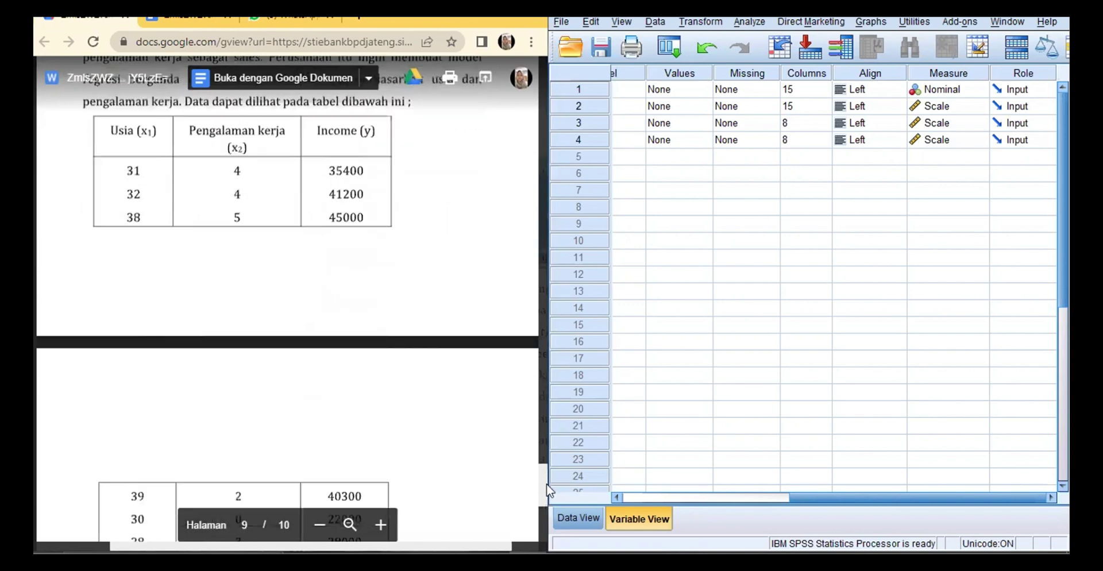
pyautogui.scroll(-4, 549, 497)
pyautogui.scroll(-2, 549, 505)
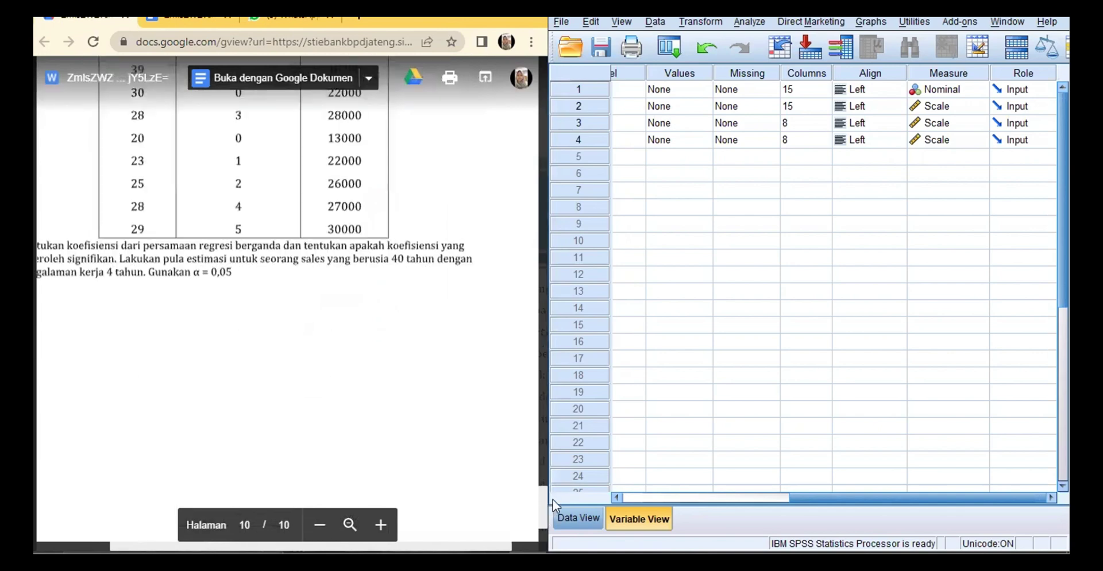
pyautogui.scroll(1, 494, 518)
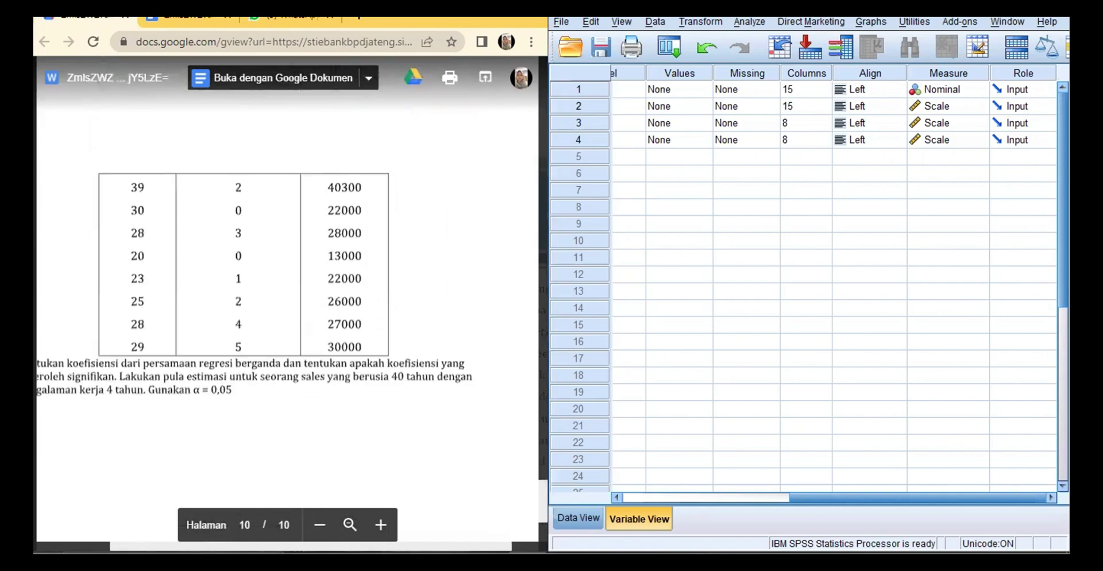
pyautogui.hscroll(-1, 288, 287)
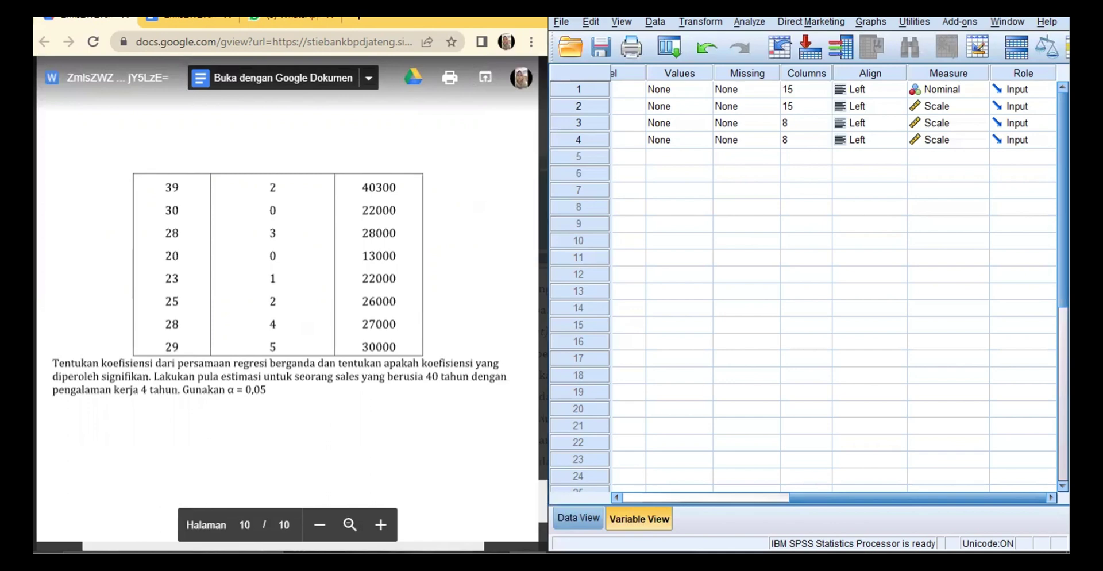
pyautogui.moveTo(546, 497); pyautogui.dragTo(546, 470)
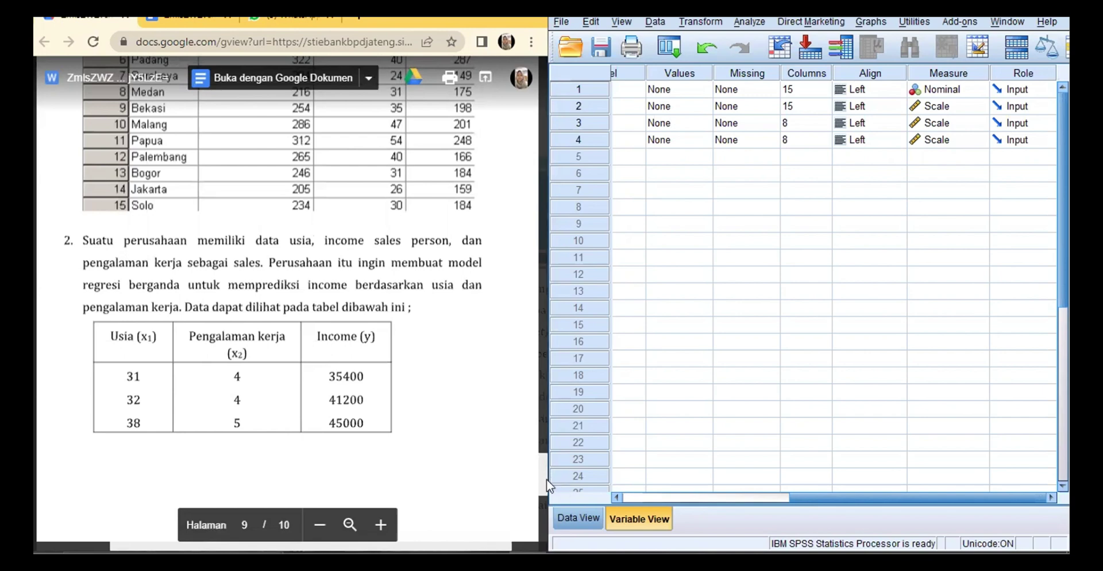
pyautogui.scroll(-2, 546, 479)
pyautogui.scroll(-2, 546, 492)
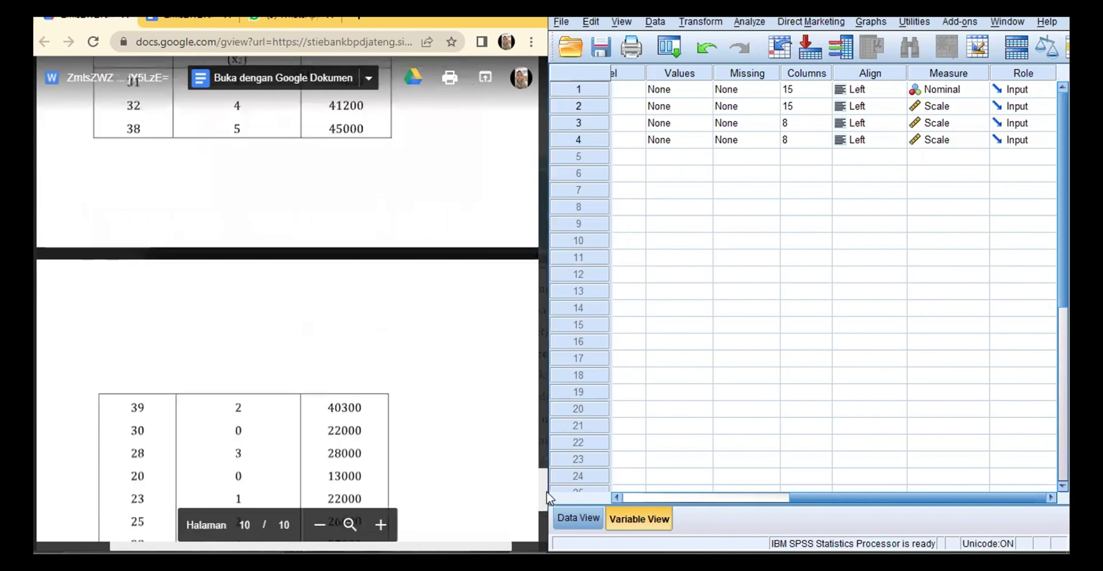
pyautogui.scroll(-1, 546, 491)
pyautogui.scroll(3, 549, 488)
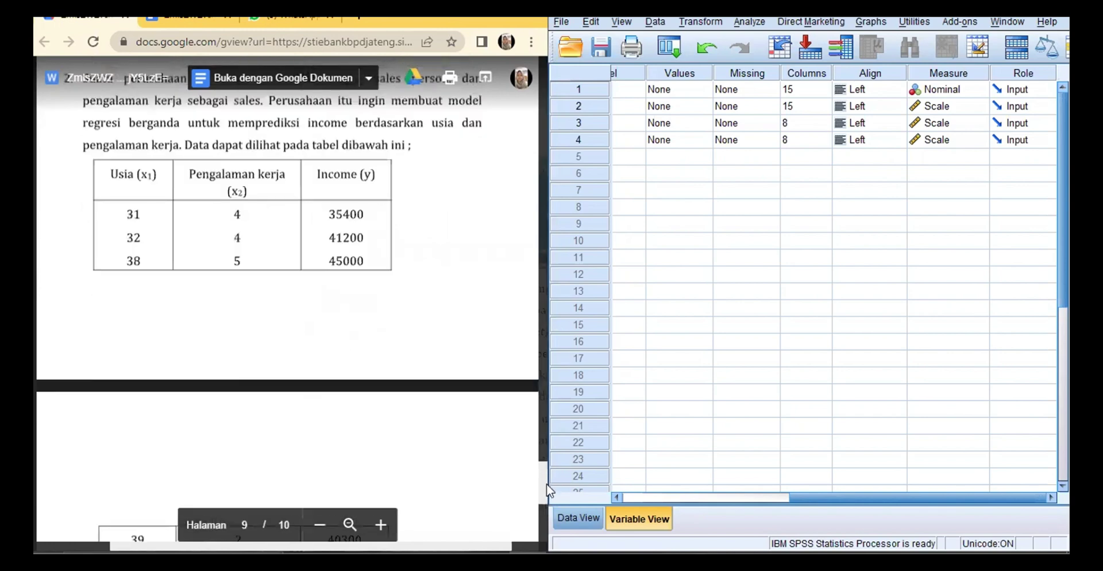
pyautogui.scroll(-1, 547, 488)
pyautogui.scroll(-4, 548, 494)
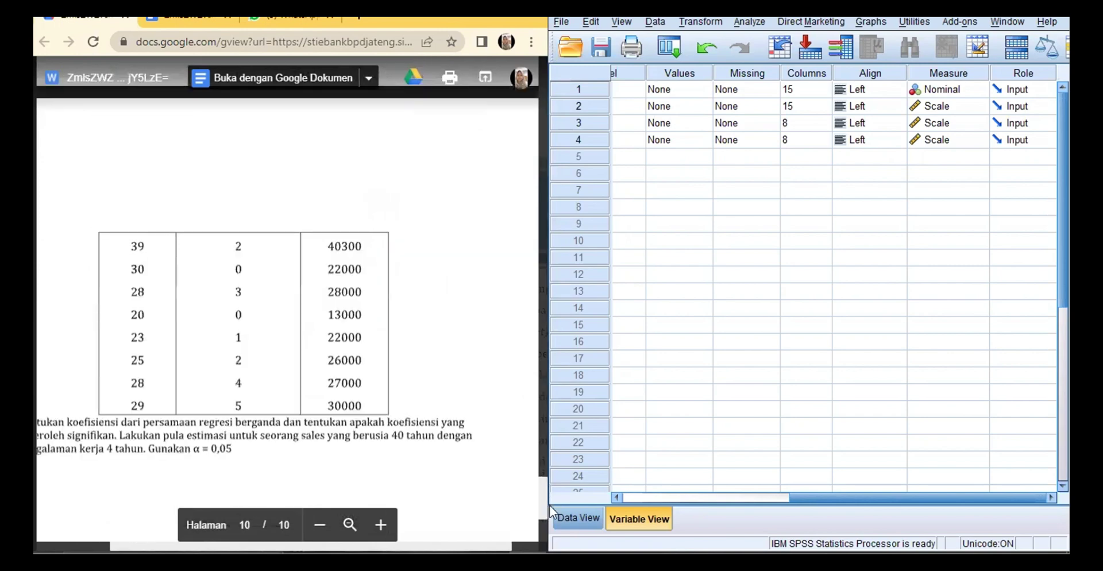
# Review exercise 2's data table and question on module pages 9 and 10 against the income, pk and usia variables and data.
pyautogui.scroll(-4, 550, 501)
pyautogui.scroll(3, 551, 502)
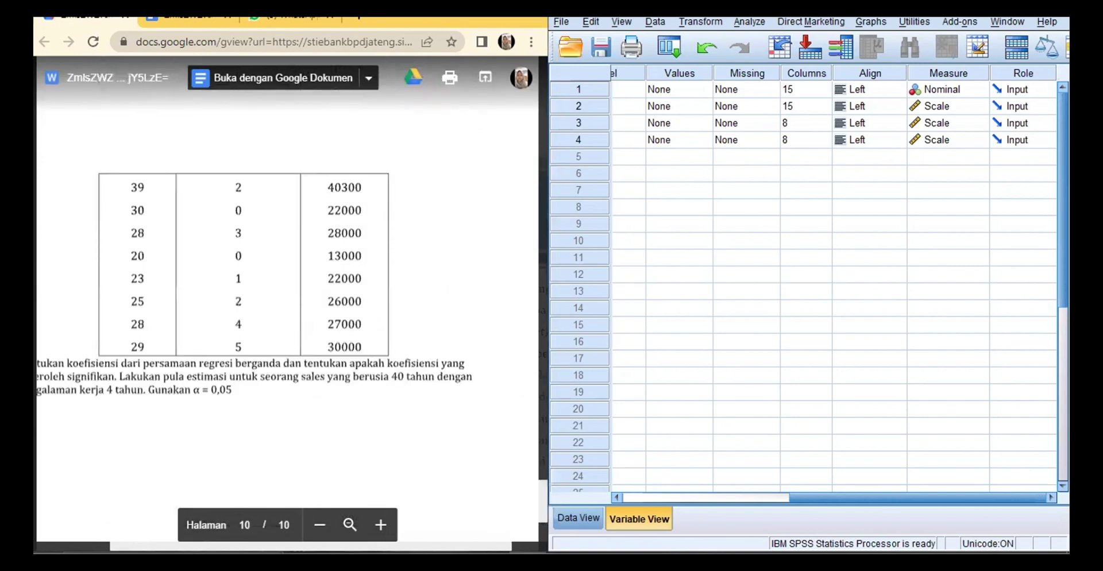
pyautogui.hscroll(-2, 287, 287)
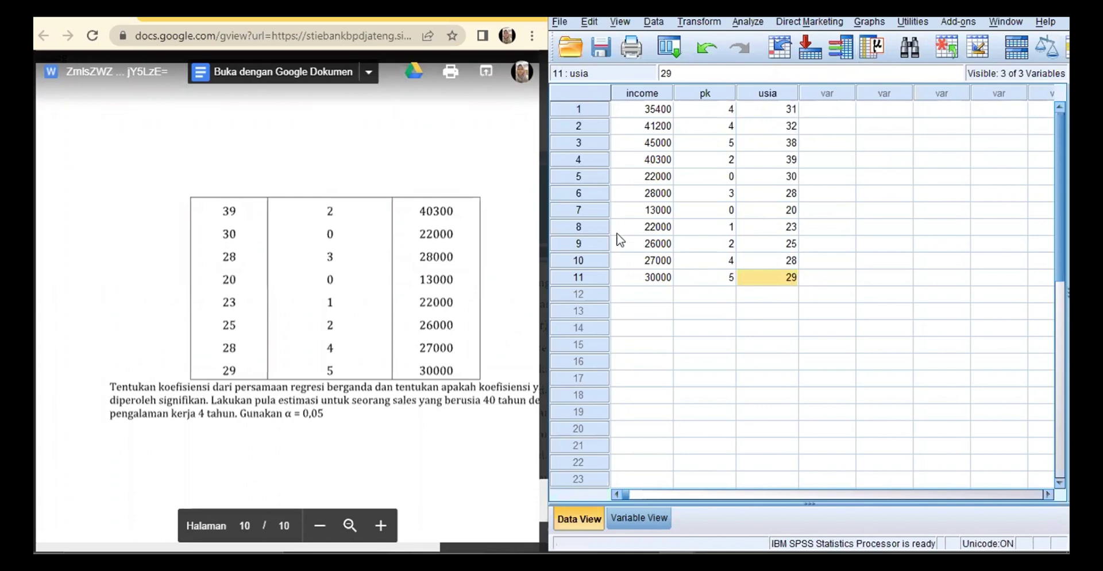
pyautogui.click(650, 515)
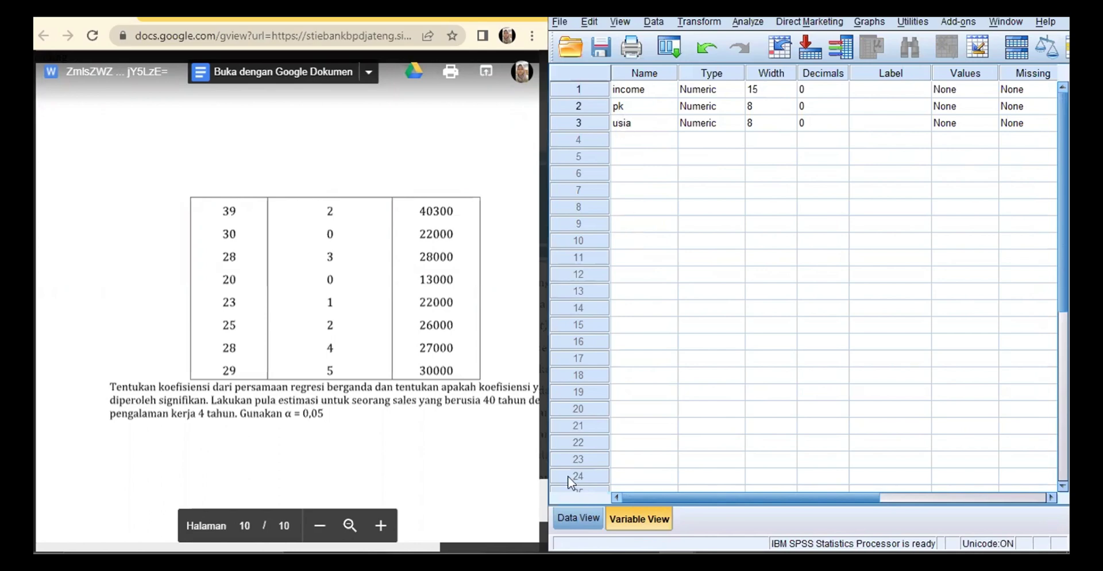
pyautogui.click(579, 518)
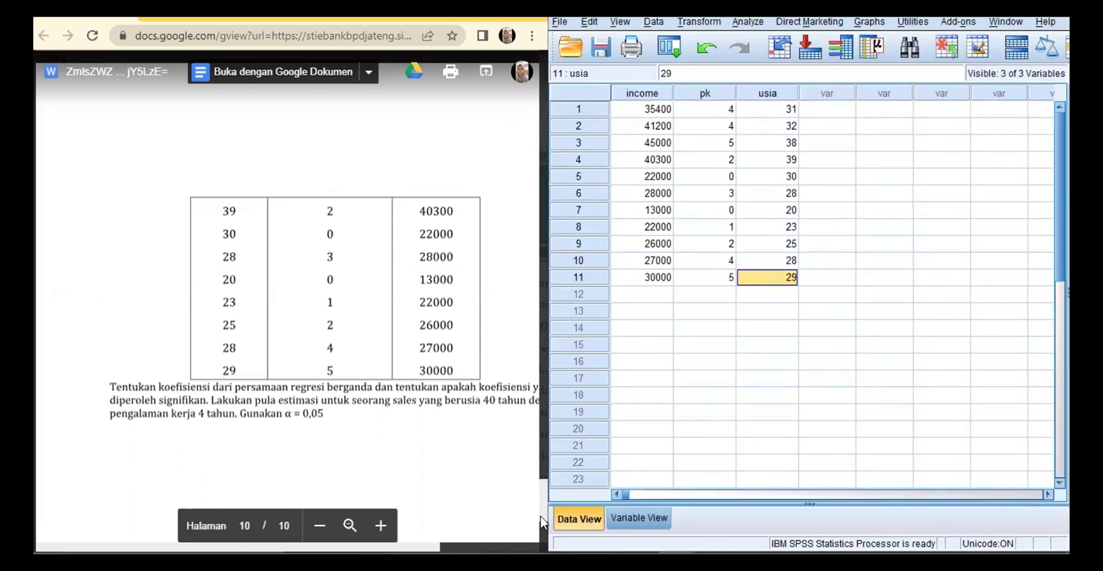
pyautogui.scroll(5, 542, 497)
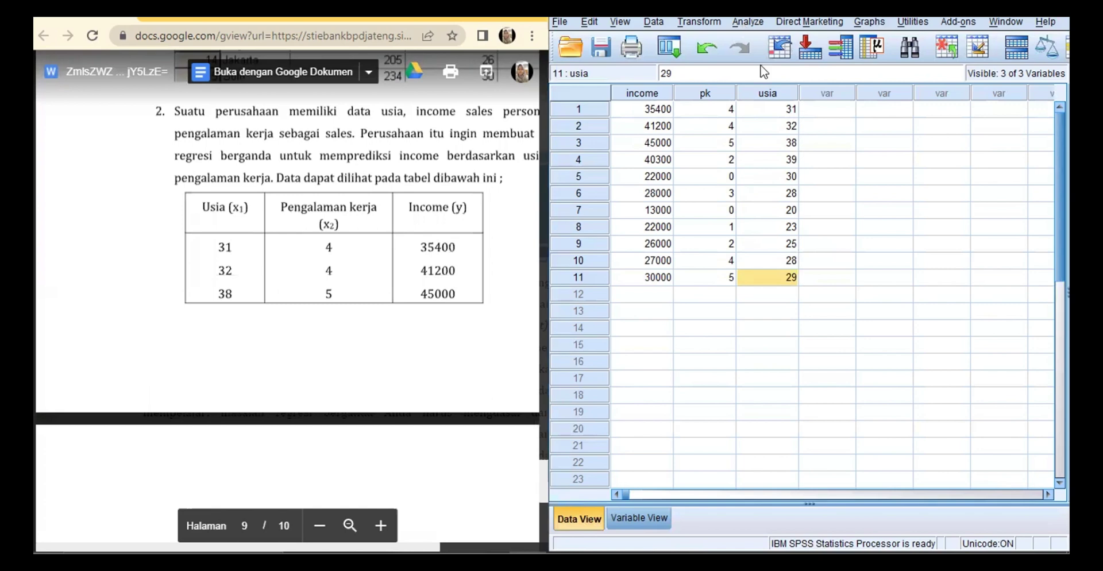
pyautogui.click(746, 23)
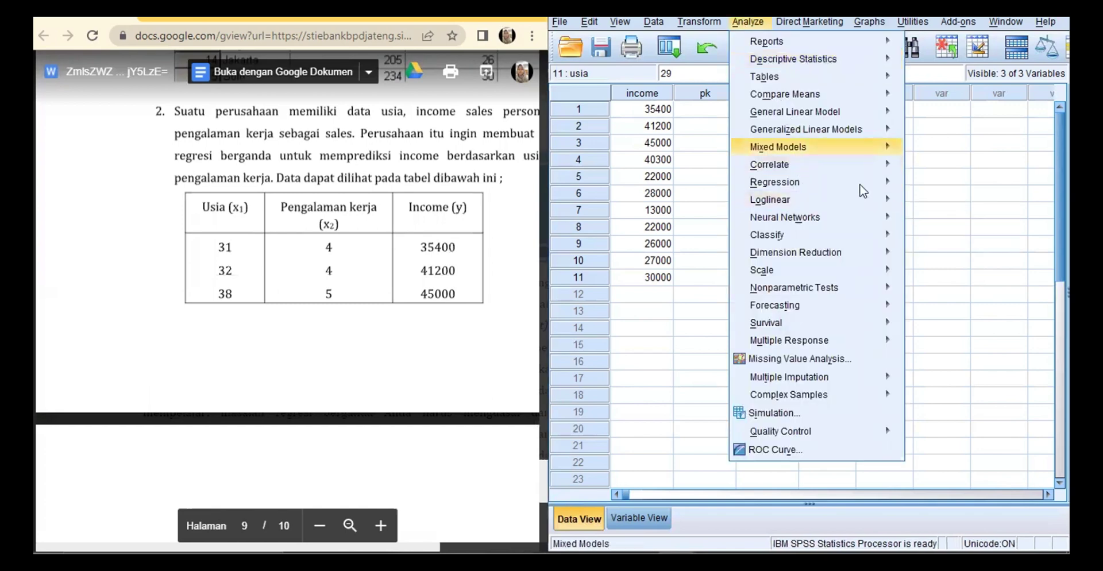
pyautogui.moveTo(860, 184)
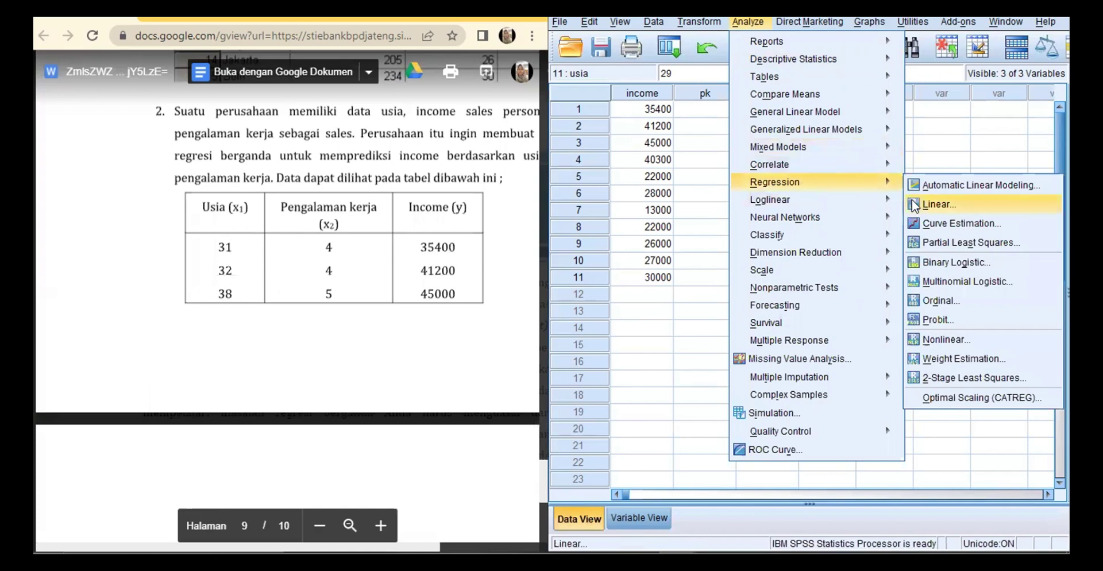
pyautogui.click(914, 205)
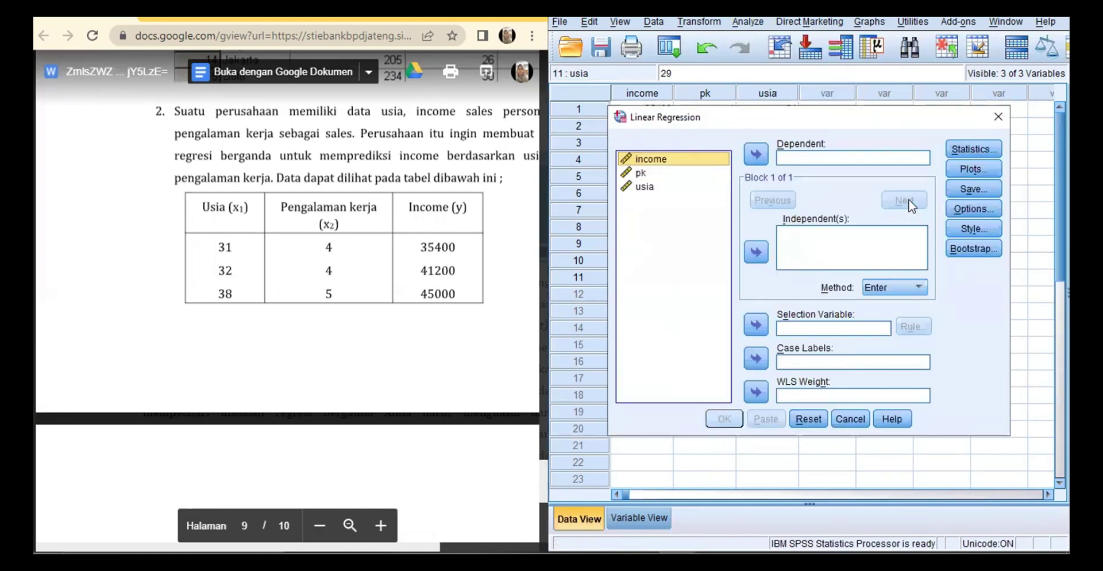
pyautogui.click(752, 153)
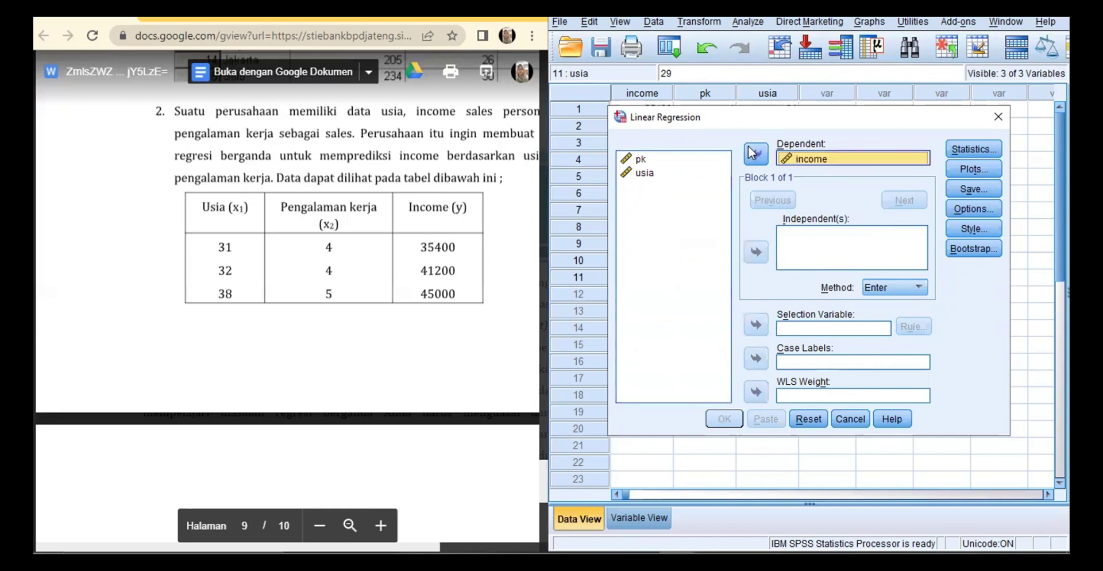
pyautogui.click(660, 160)
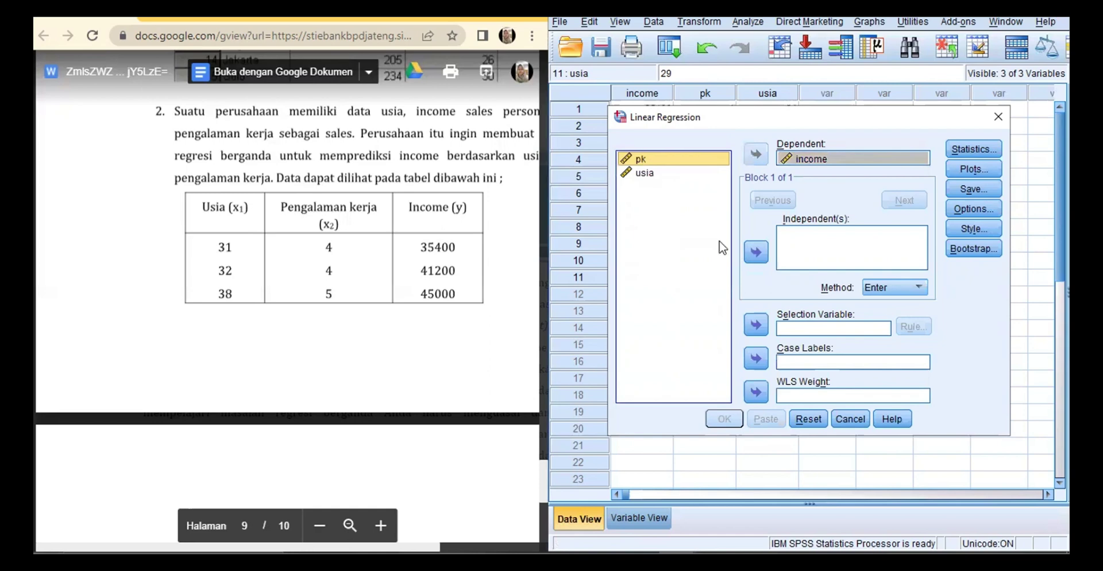
pyautogui.click(645, 172)
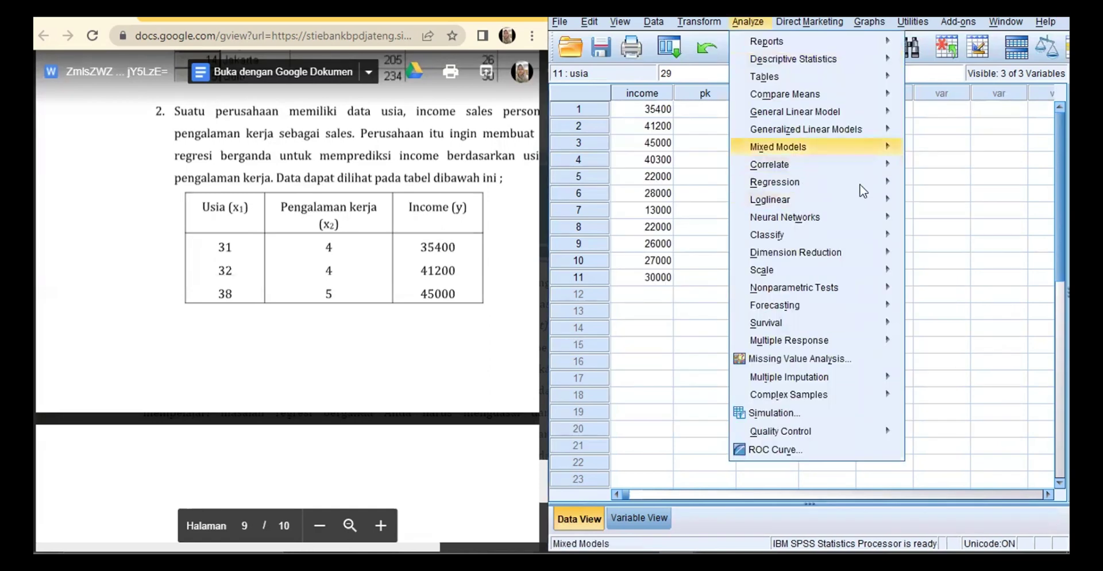
# Set up a Linear Regression with income as the dependent variable and usia and pk as the independent variables.
pyautogui.moveTo(862, 185)
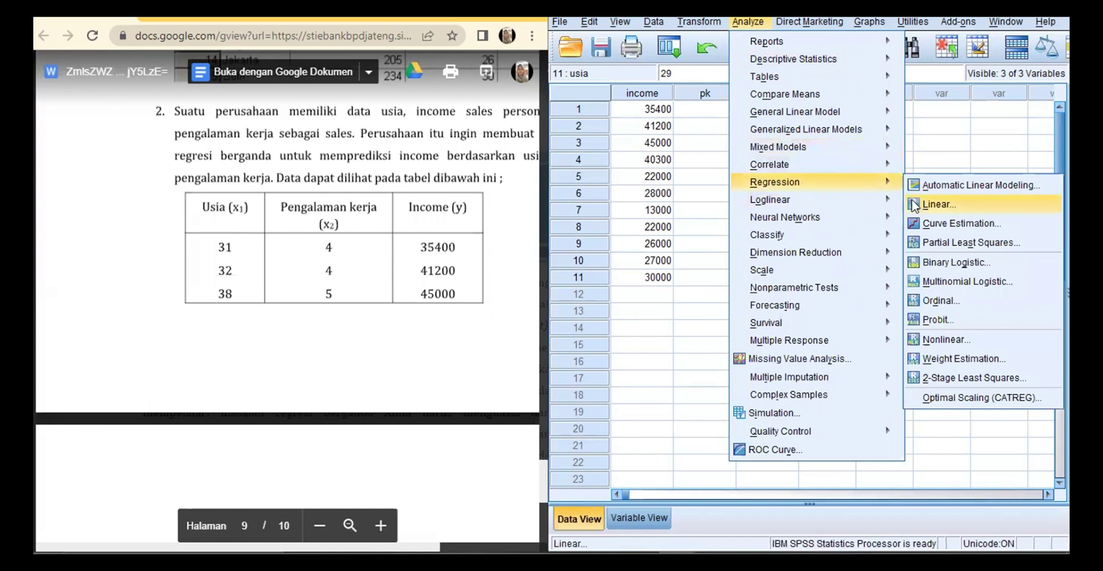
pyautogui.click(914, 205)
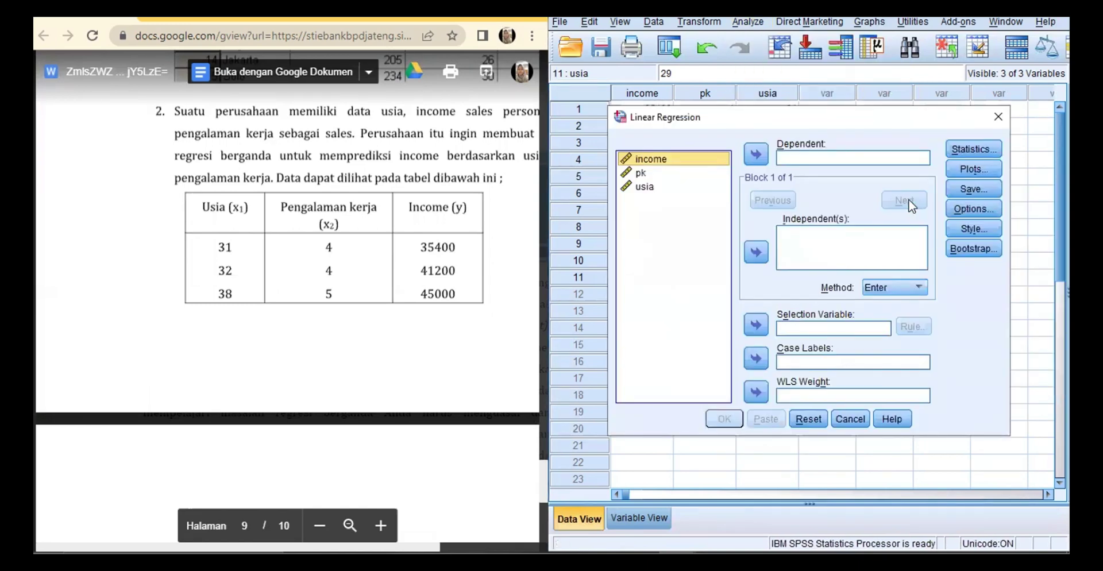
pyautogui.click(752, 154)
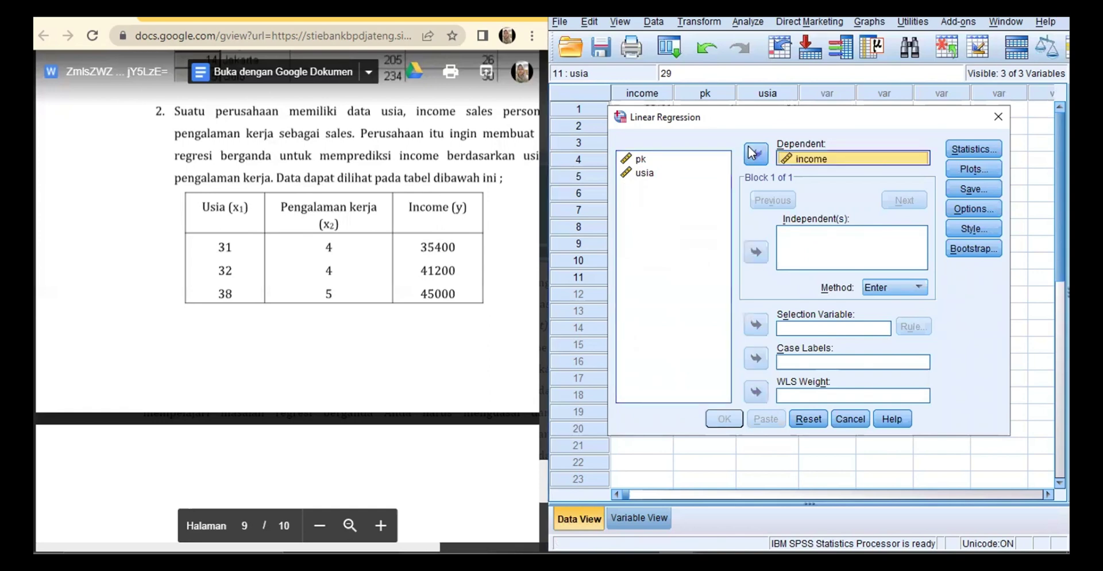
pyautogui.click(657, 159)
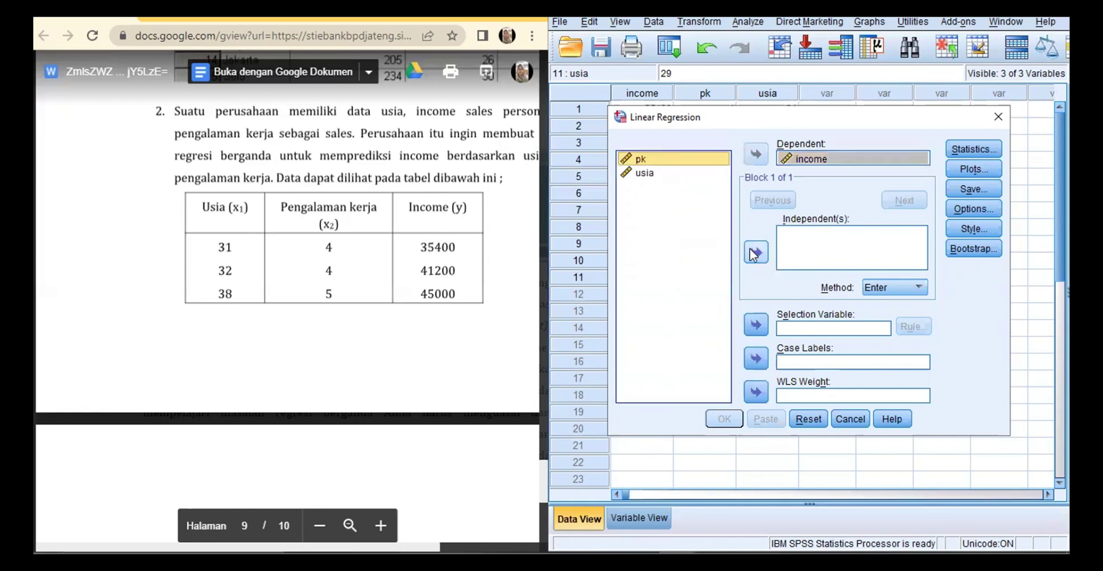
pyautogui.click(656, 173)
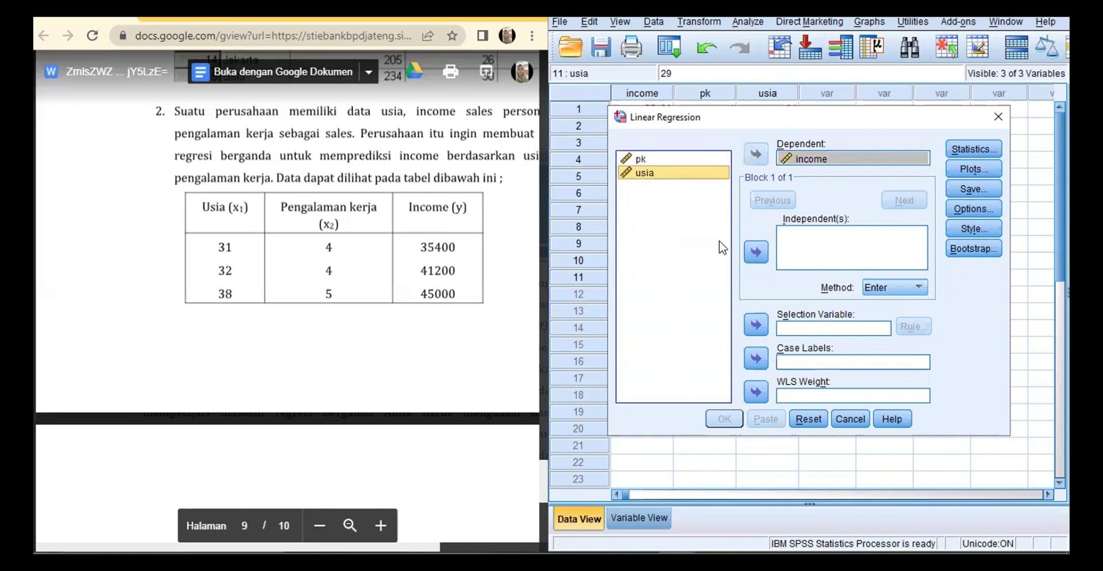
pyautogui.click(756, 252)
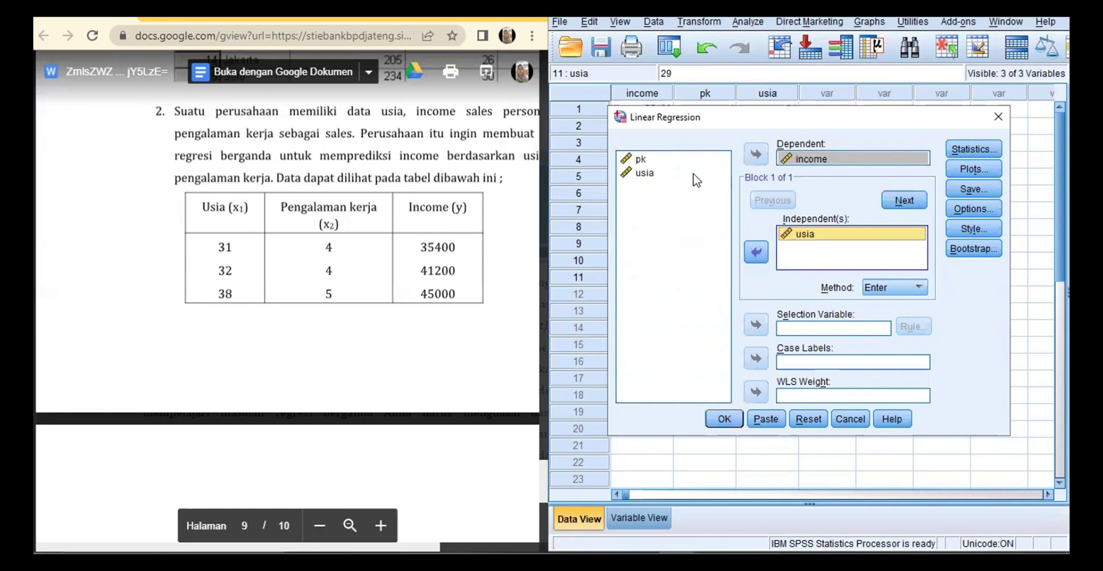
pyautogui.click(689, 161)
pyautogui.click(758, 254)
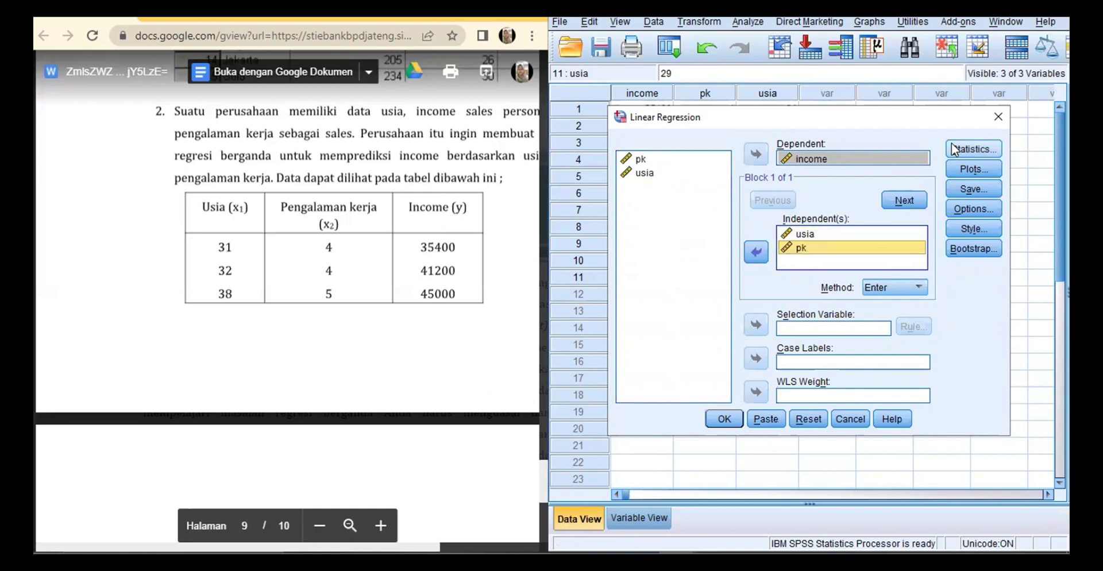
# Add R squared change, Descriptives, Part and partial correlations and Collinearity diagnostics to the regression's statistics.
pyautogui.click(954, 150)
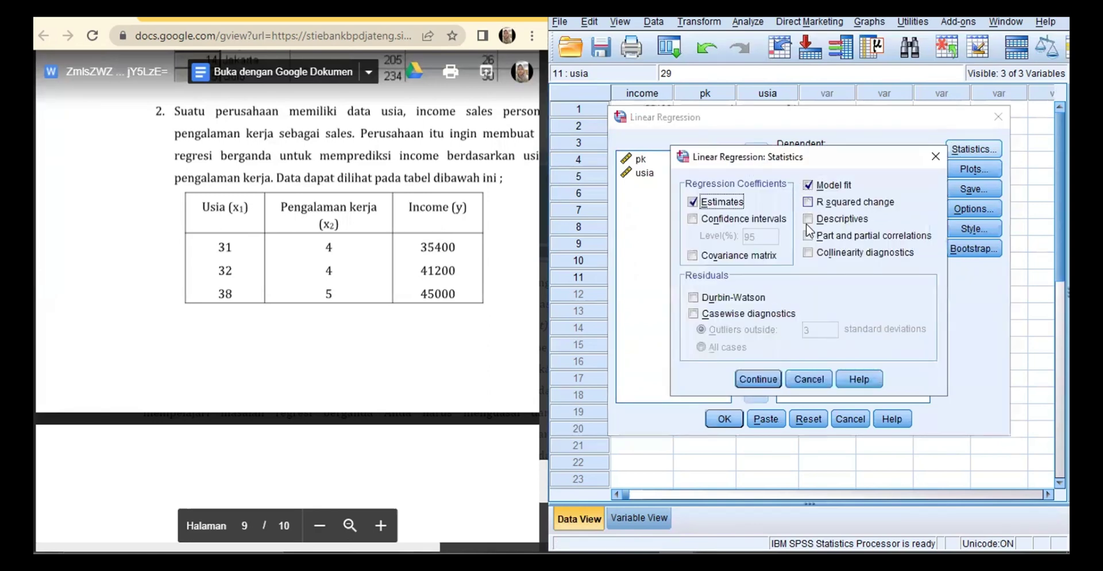
pyautogui.click(807, 220)
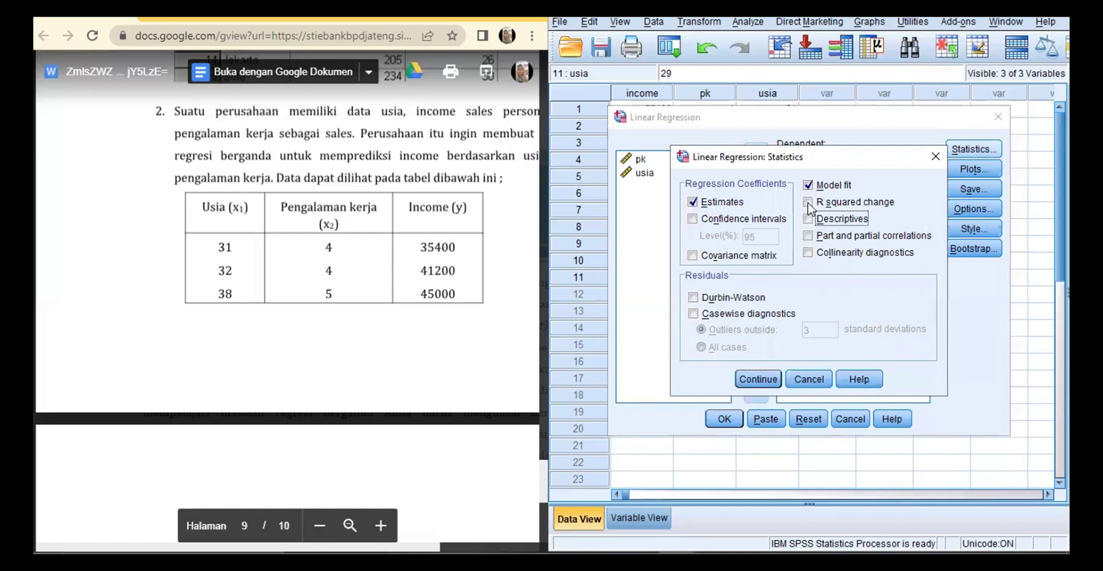
pyautogui.click(807, 219)
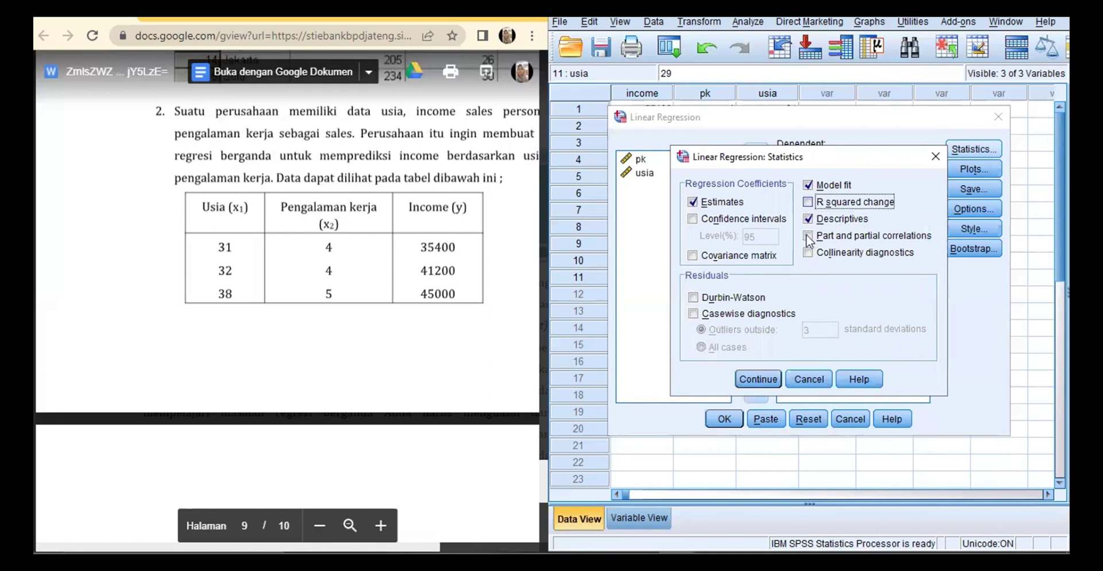
pyautogui.click(810, 201)
pyautogui.click(809, 236)
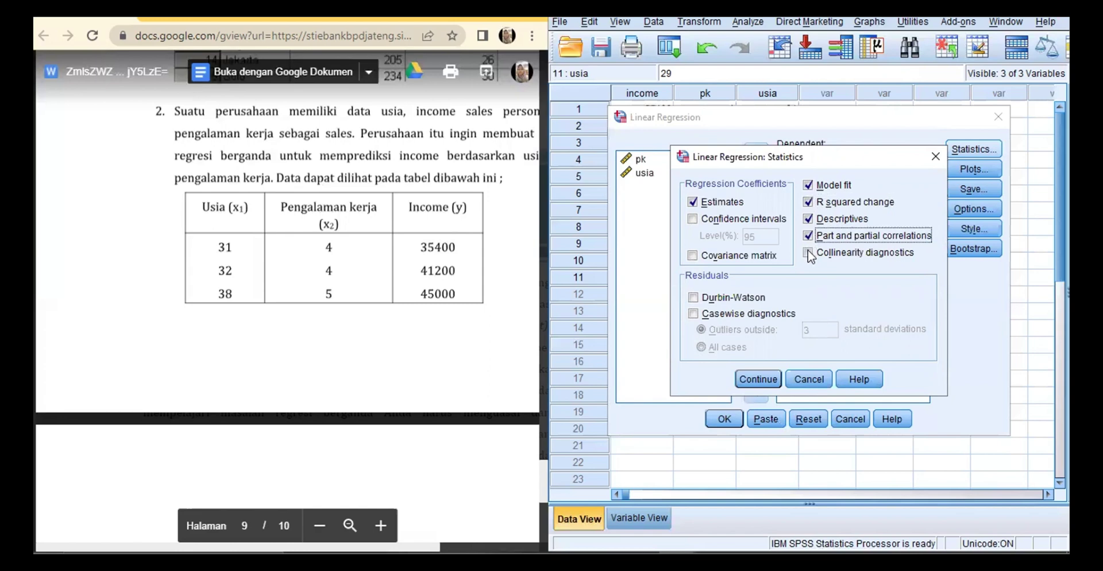
pyautogui.click(809, 253)
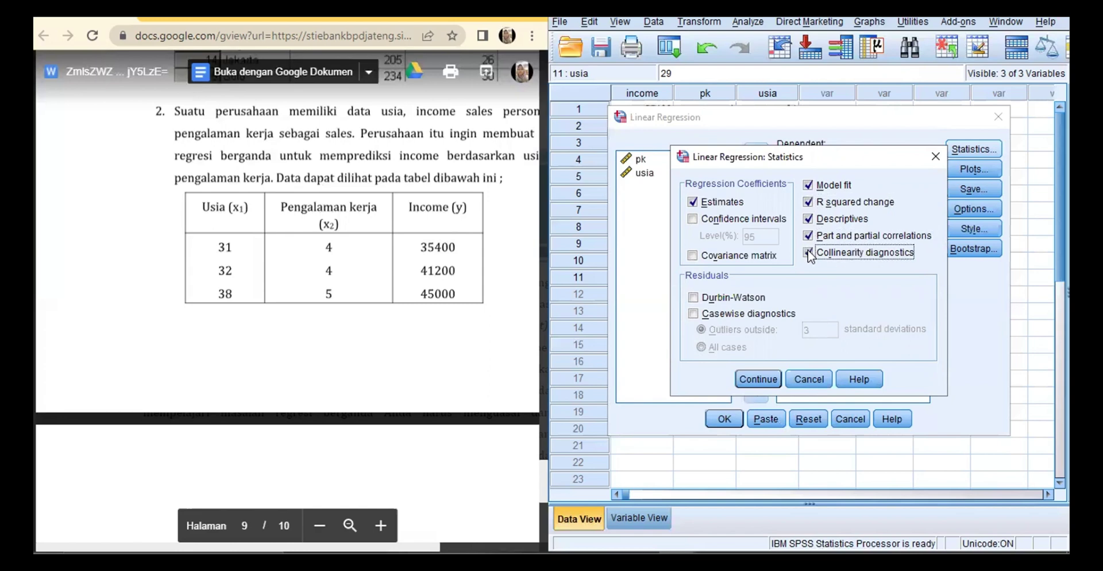
pyautogui.click(759, 380)
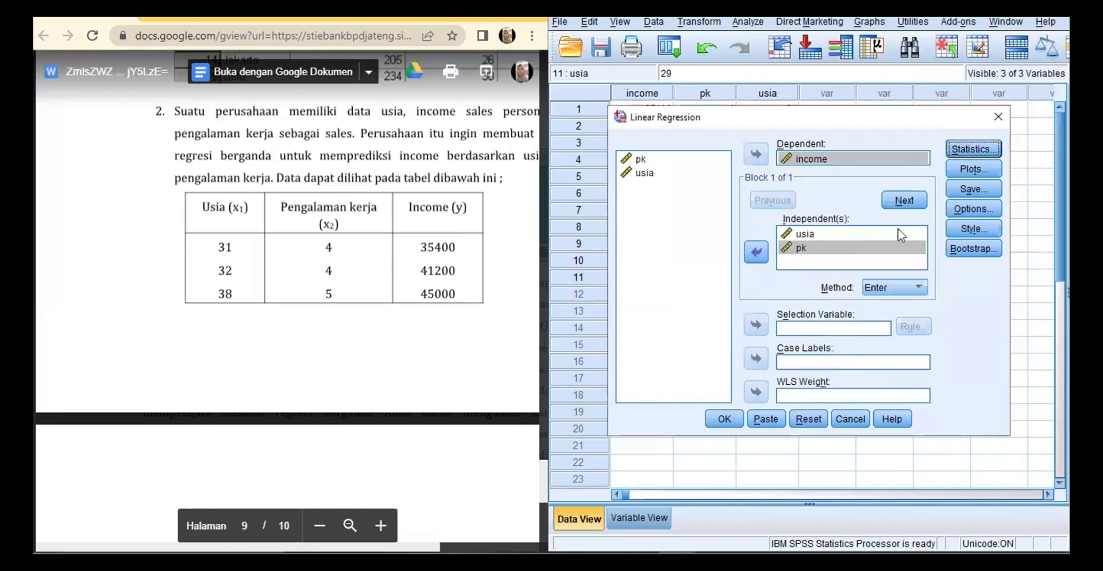
# Include a Histogram of the standardized residuals in the plots for the income regression.
pyautogui.click(970, 170)
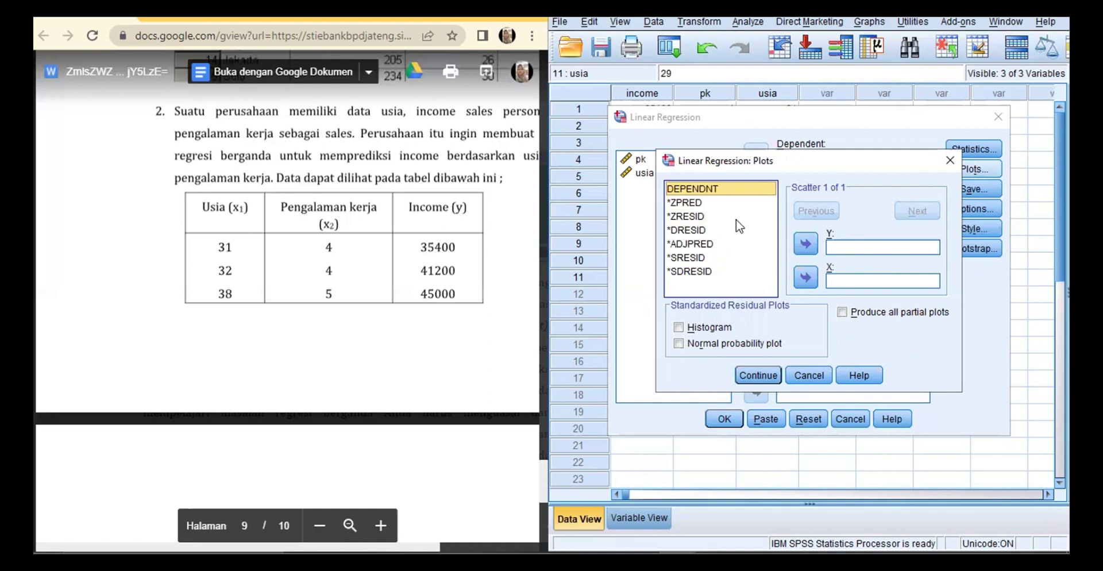
pyautogui.click(679, 327)
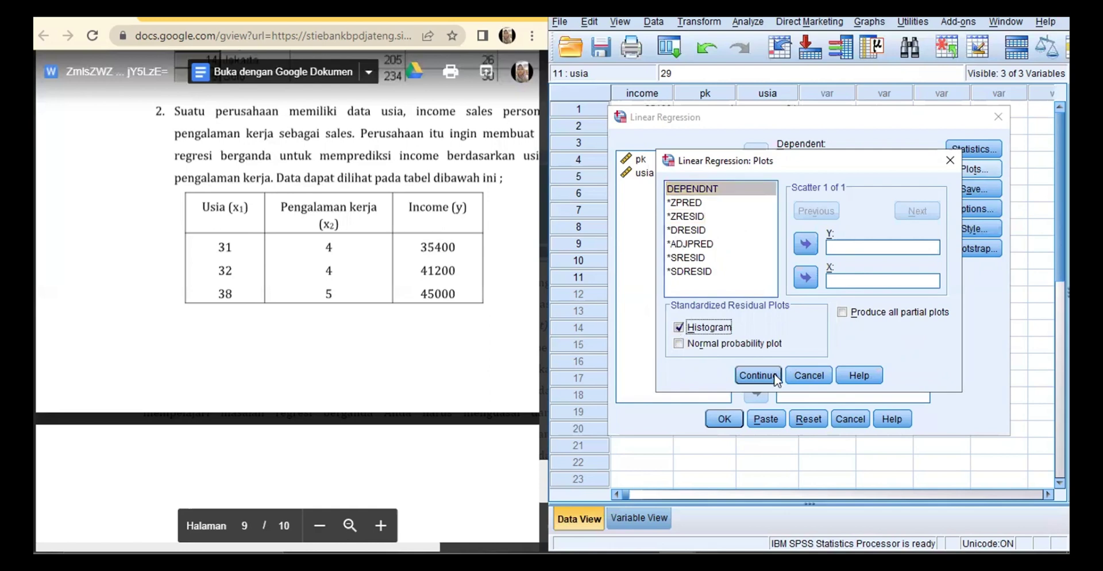
pyautogui.click(758, 375)
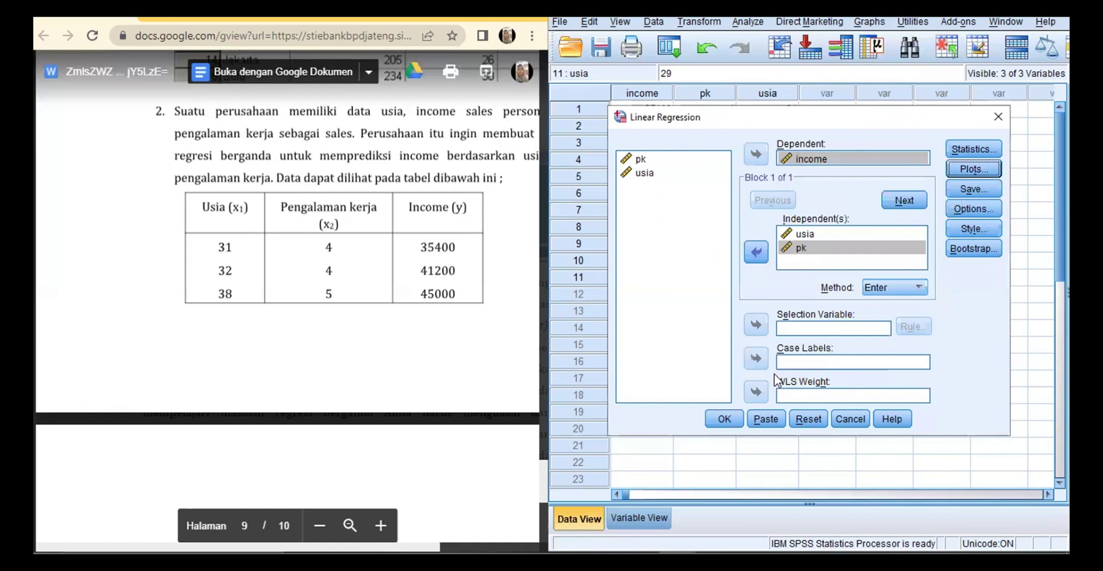
# Accept the stepping criteria with probability of F entry .05 and removal .10, and run the income regression.
pyautogui.click(974, 208)
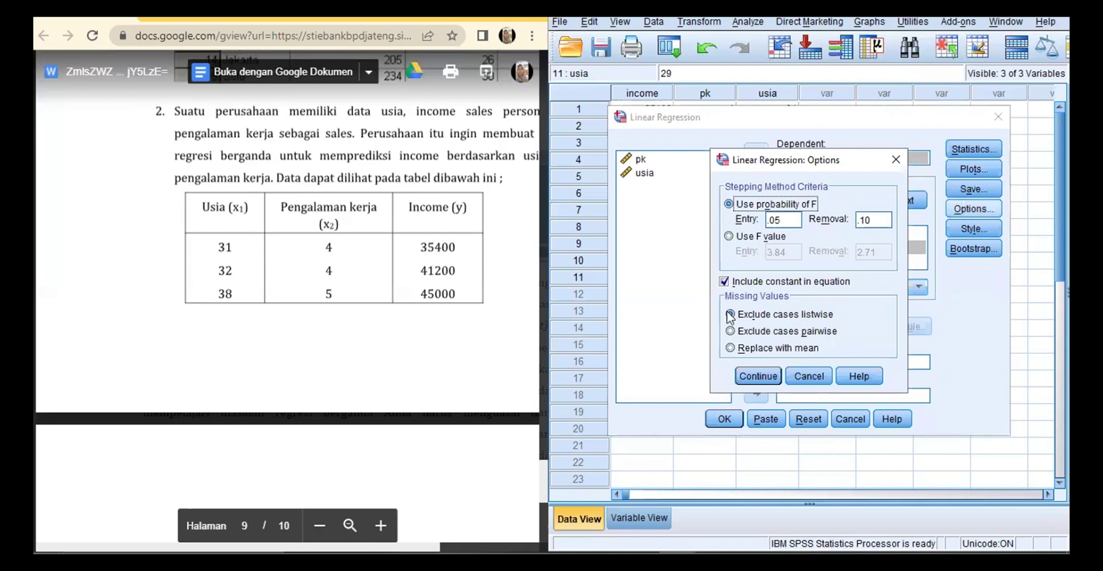
pyautogui.click(763, 377)
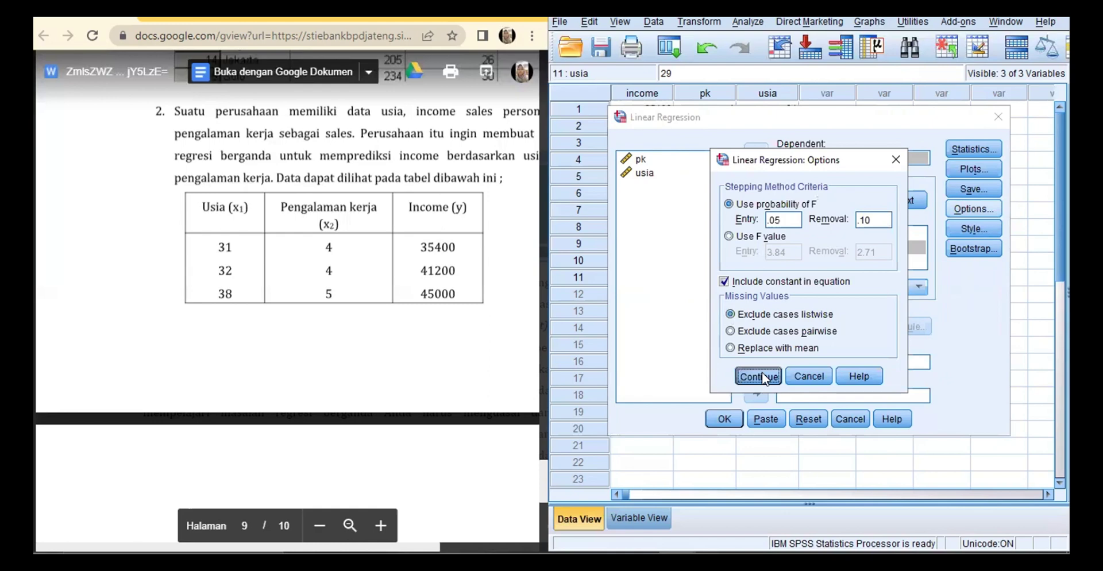
pyautogui.click(726, 421)
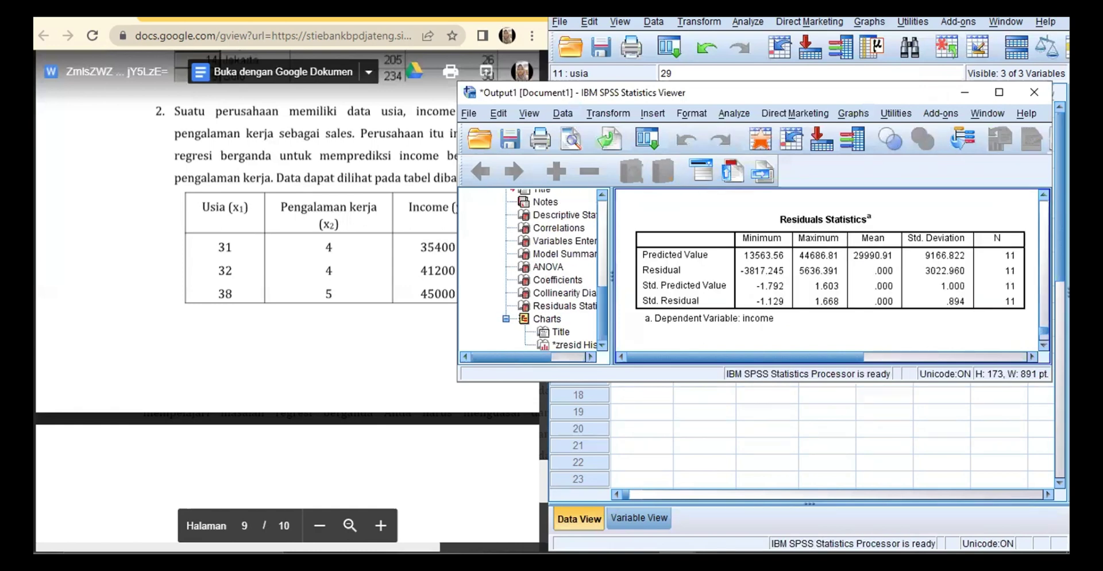
# Look through the income regression output, including the Correlations table and the residual histogram, and move the output window off the data.
pyautogui.scroll(10, 827, 270)
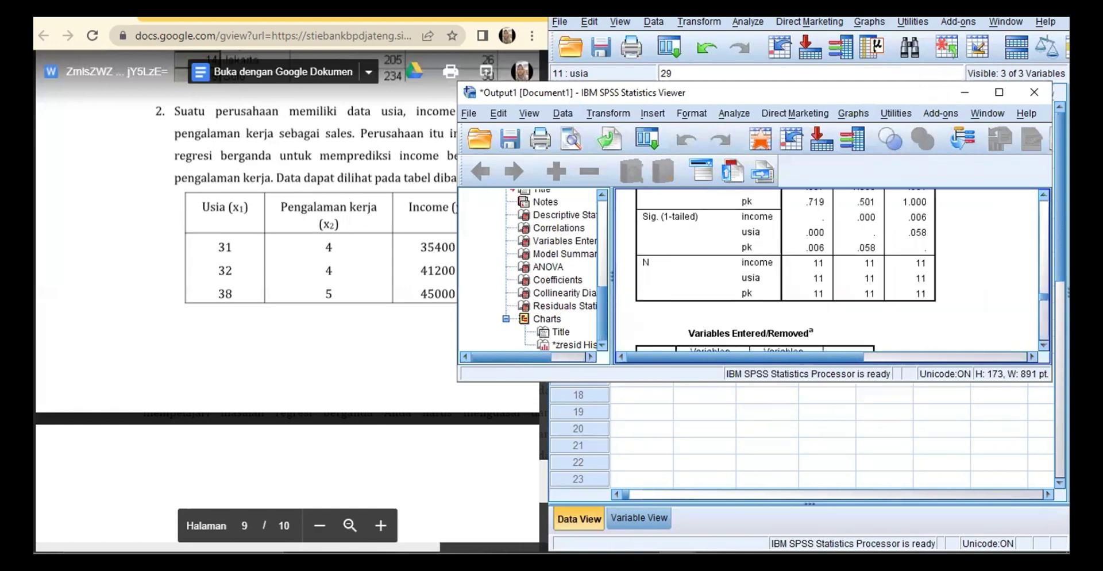
pyautogui.scroll(-5, 827, 270)
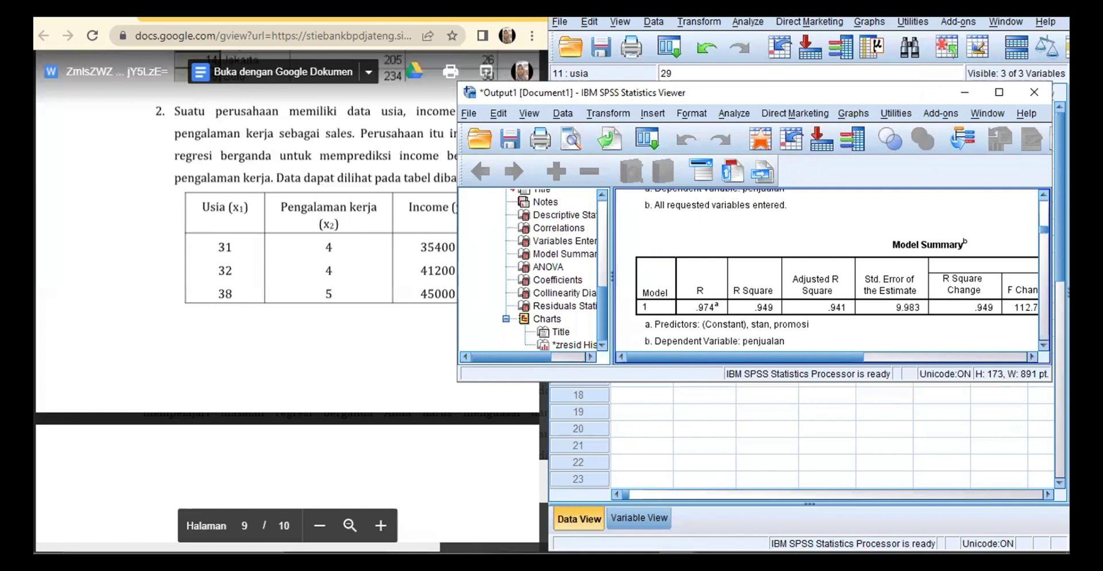
pyautogui.scroll(-10, 827, 270)
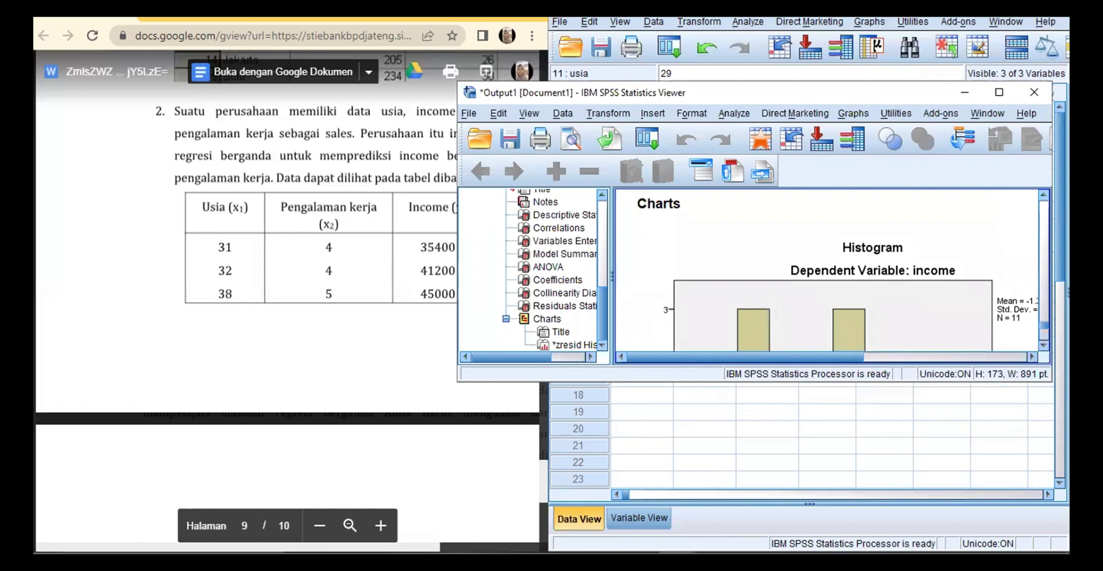
pyautogui.scroll(-3, 827, 270)
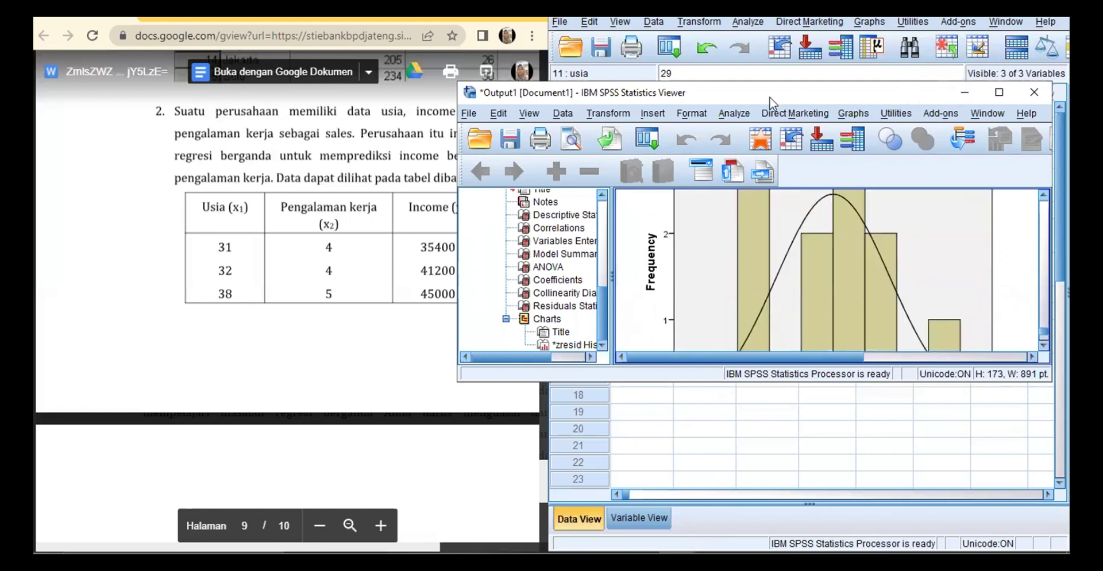
pyautogui.moveTo(765, 99); pyautogui.dragTo(637, 88)
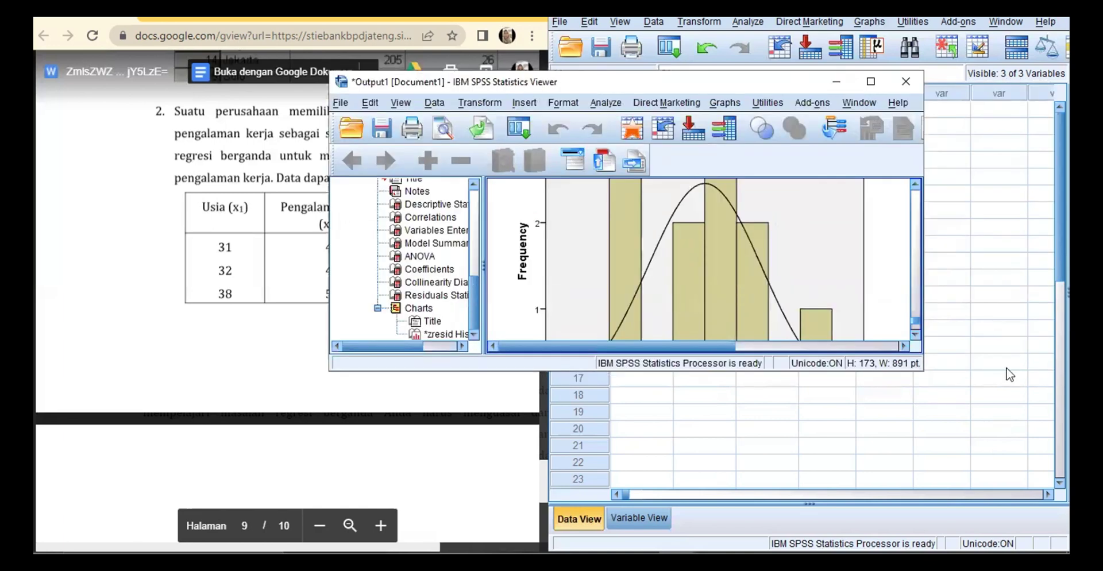
# Enlarge the output window and examine the Descriptive Statistics and Correlations tables of the income regression.
pyautogui.moveTo(923, 370); pyautogui.dragTo(993, 452)
pyautogui.click(986, 333)
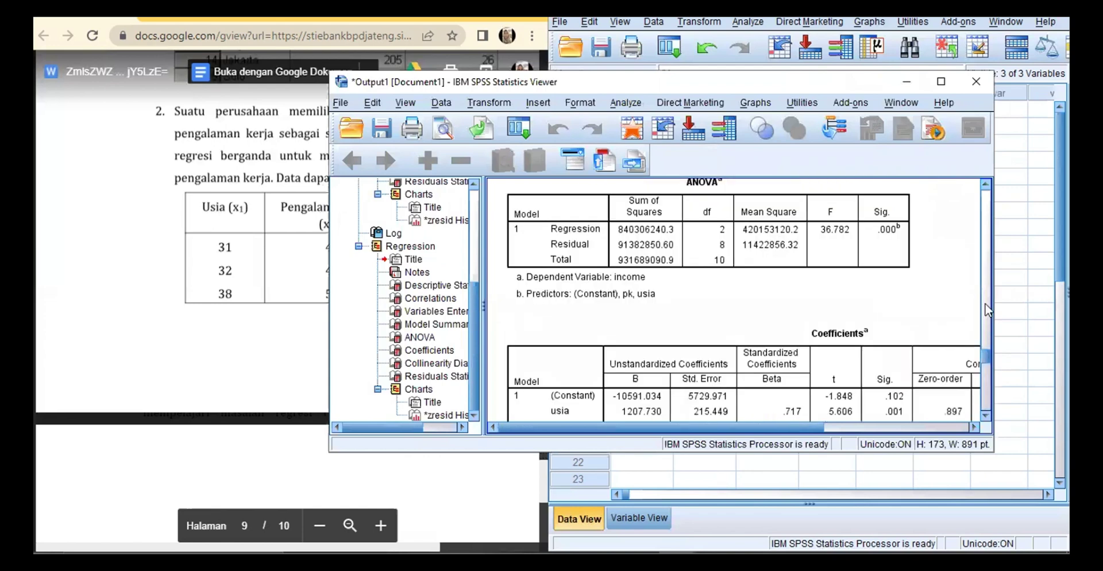
pyautogui.click(986, 333)
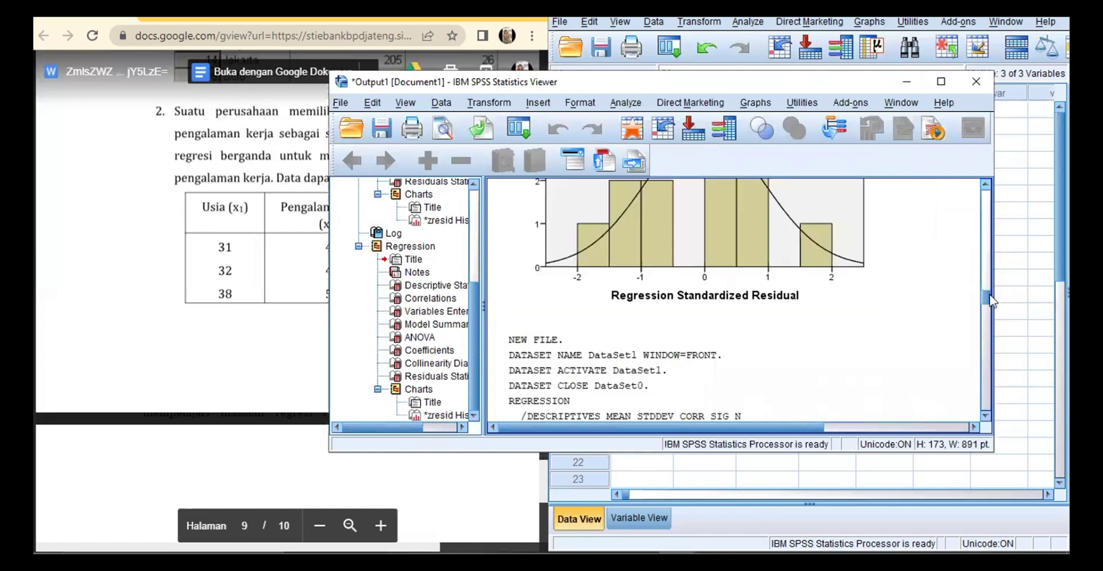
pyautogui.click(987, 315)
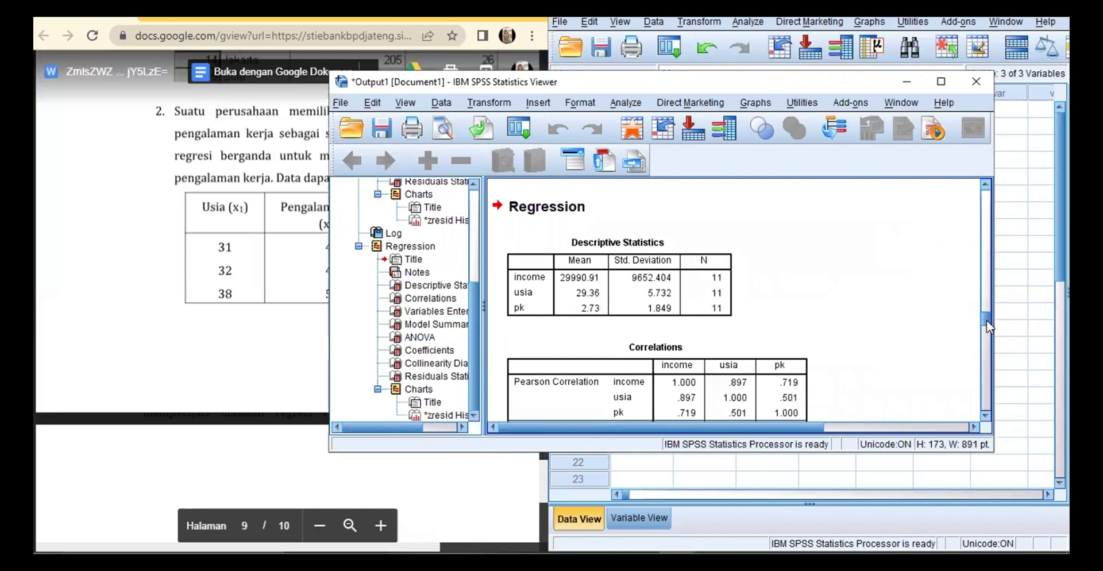
pyautogui.scroll(-3, 986, 319)
pyautogui.scroll(3, 988, 322)
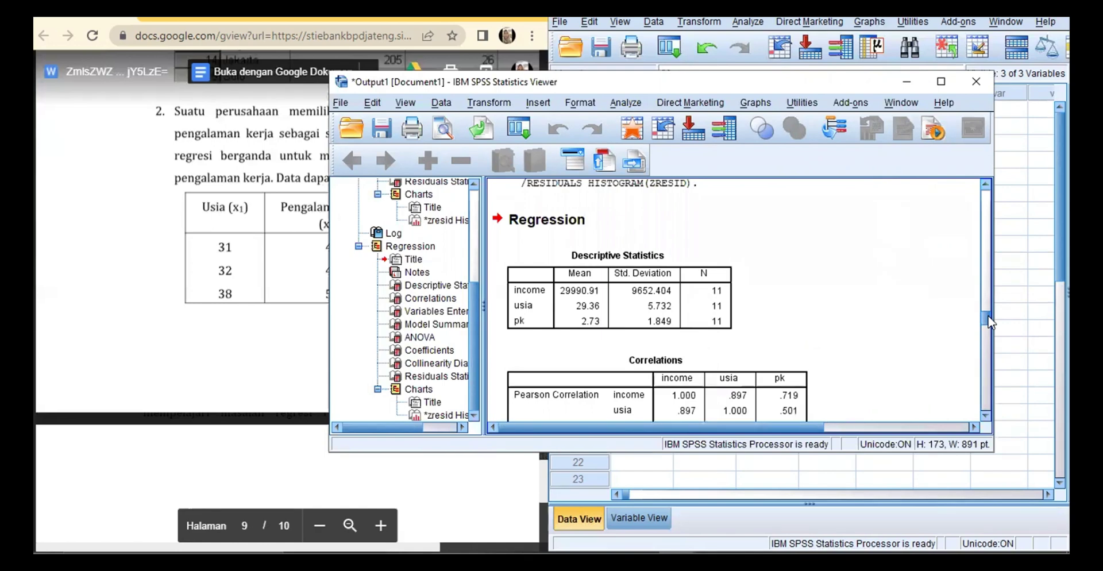
pyautogui.click(560, 320)
pyautogui.scroll(-2, 989, 326)
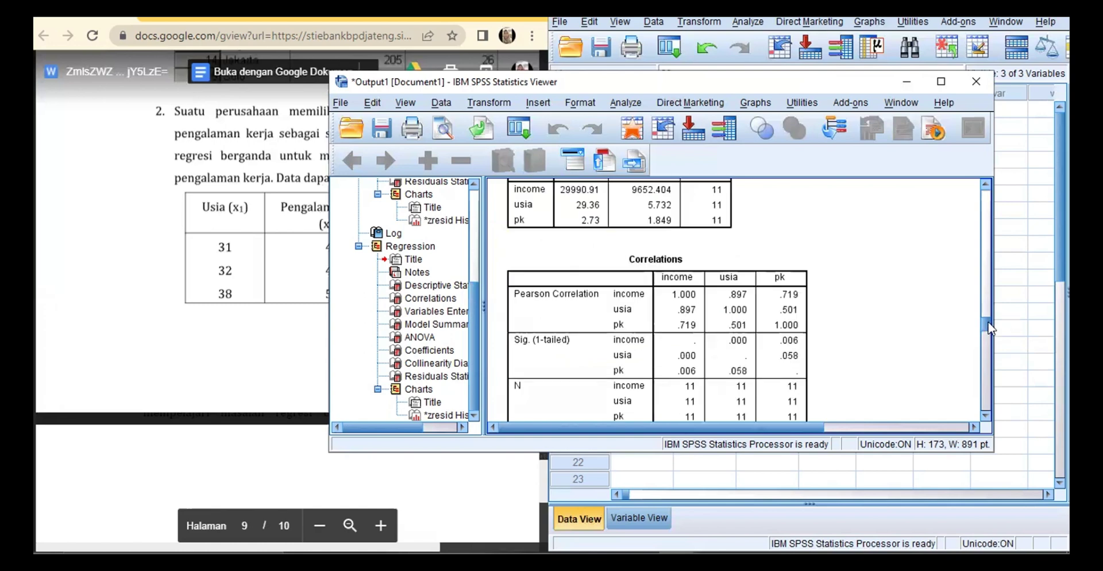
pyautogui.scroll(-2, 989, 327)
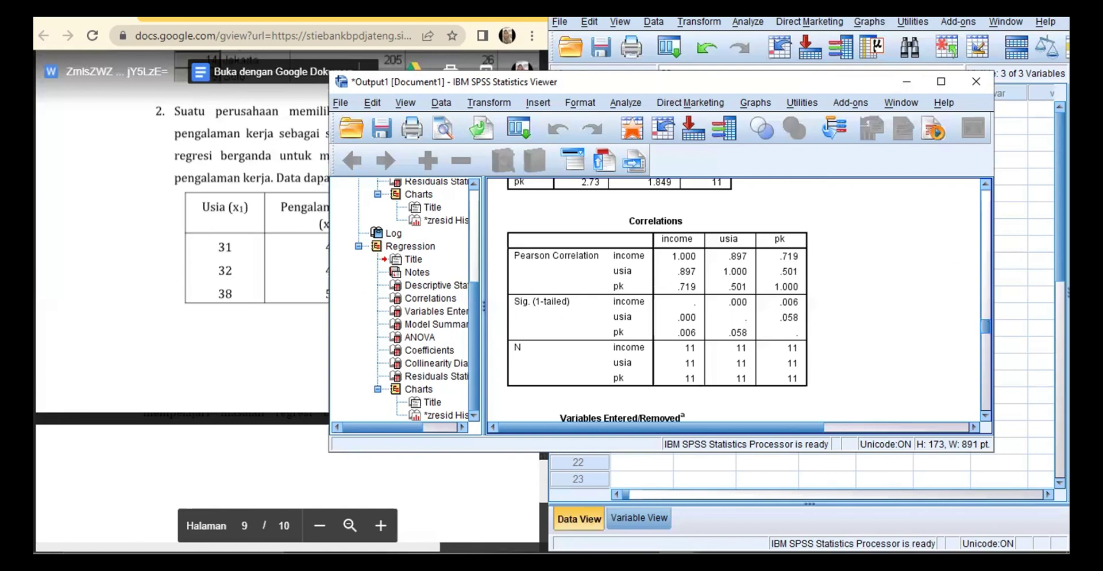
pyautogui.click(906, 81)
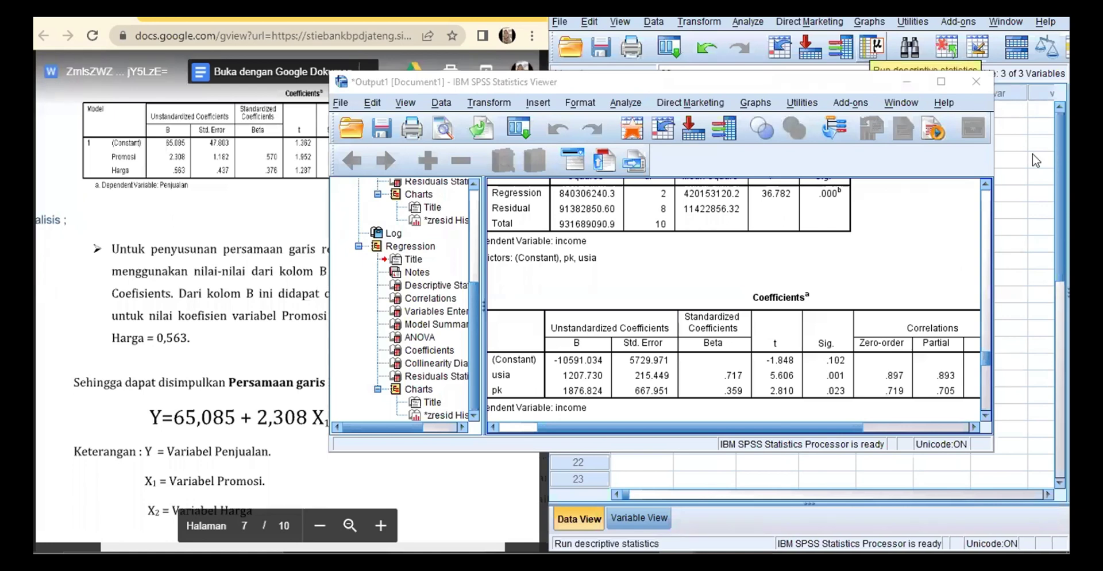
# Examine the income regression's Model Summary, Variables Entered/Removed, Collinearity Diagnostics, Residuals Statistics and Coefficients tables.
pyautogui.click(989, 360)
pyautogui.moveTo(988, 361); pyautogui.dragTo(989, 344)
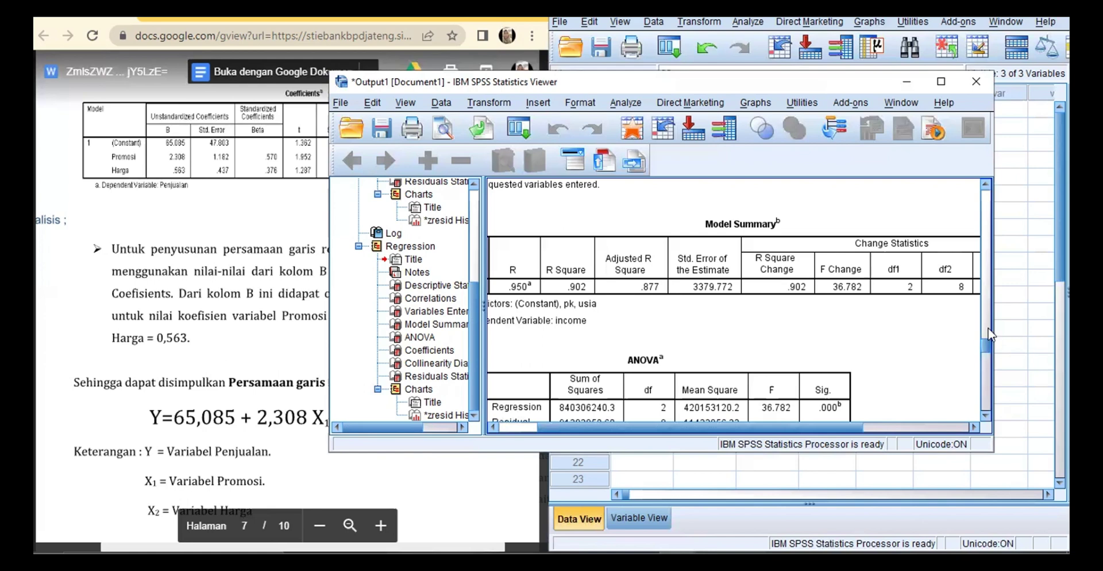
pyautogui.click(986, 333)
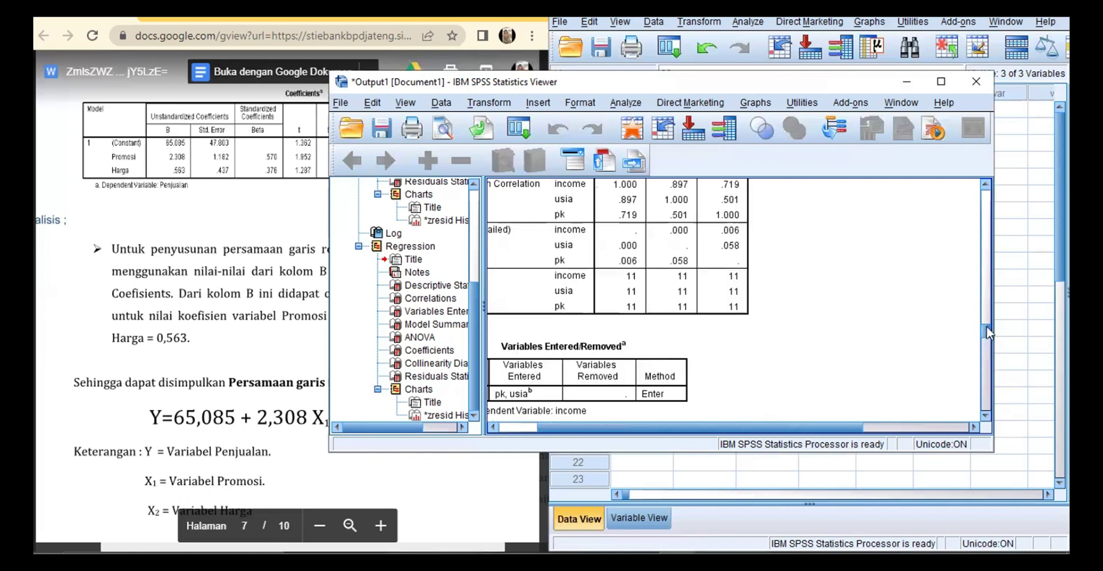
pyautogui.moveTo(987, 336); pyautogui.dragTo(987, 375)
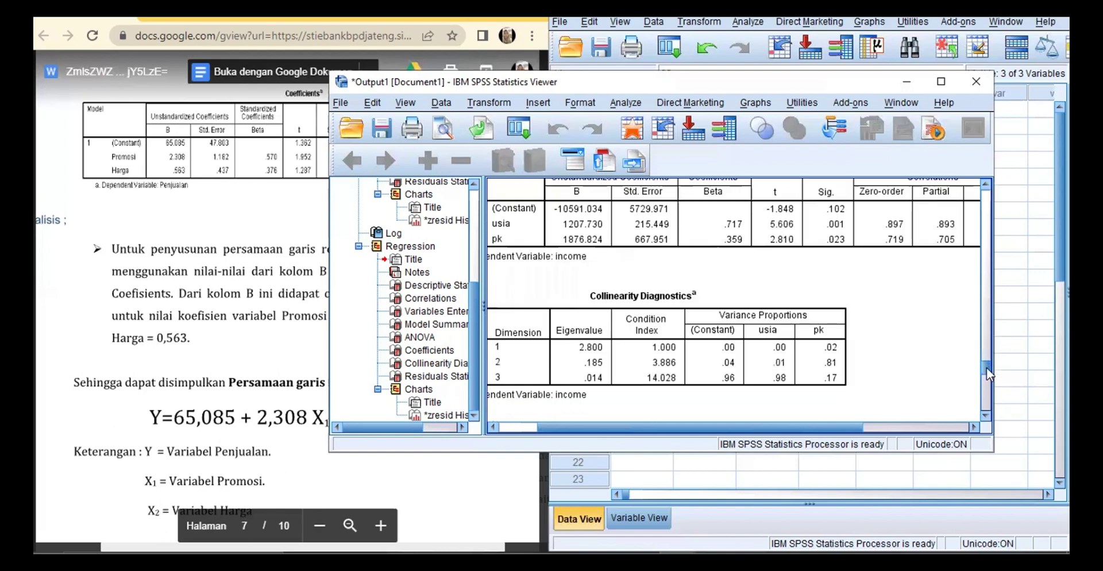
pyautogui.scroll(-5, 987, 372)
pyautogui.click(987, 394)
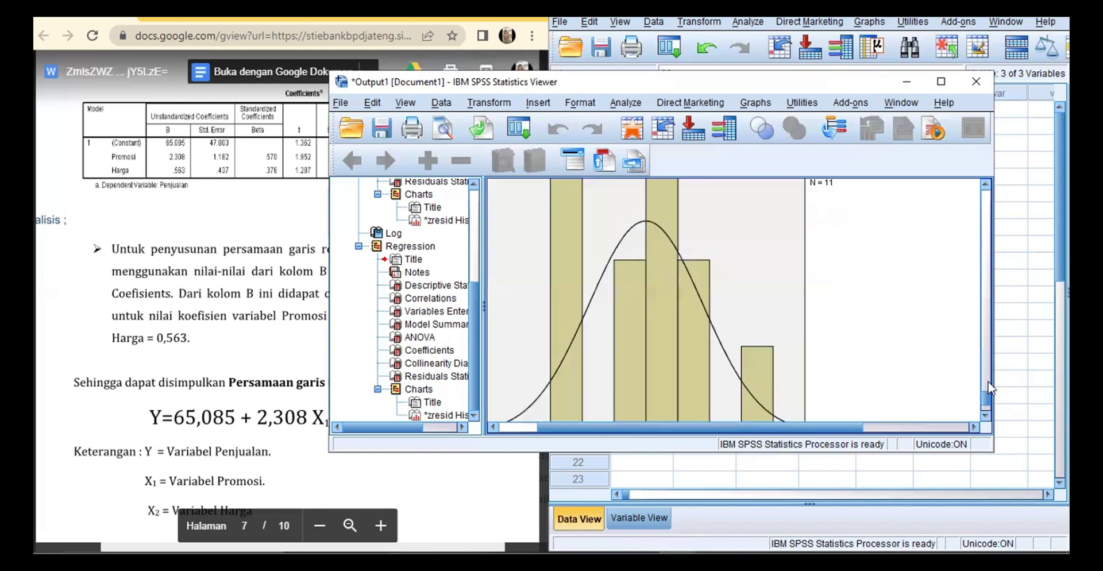
pyautogui.click(988, 381)
pyautogui.scroll(-3, 993, 379)
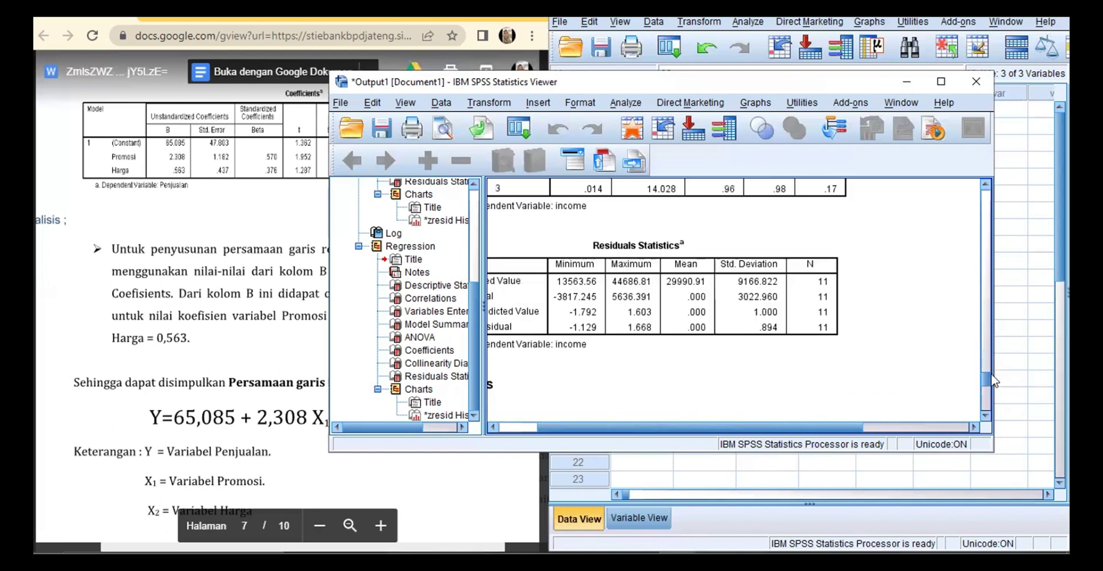
pyautogui.scroll(1, 995, 380)
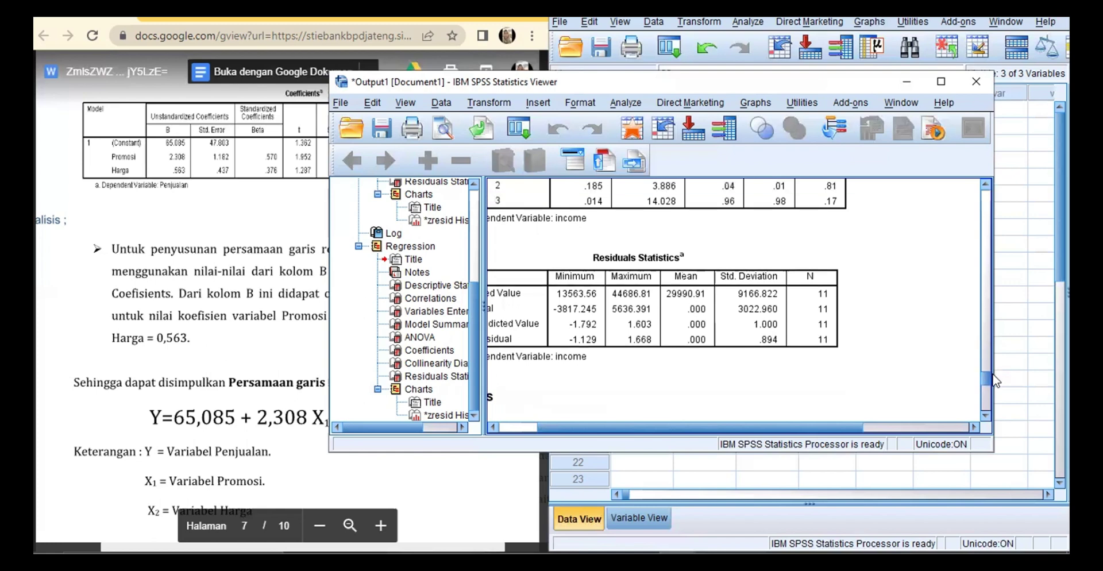
pyautogui.moveTo(986, 375); pyautogui.dragTo(987, 368)
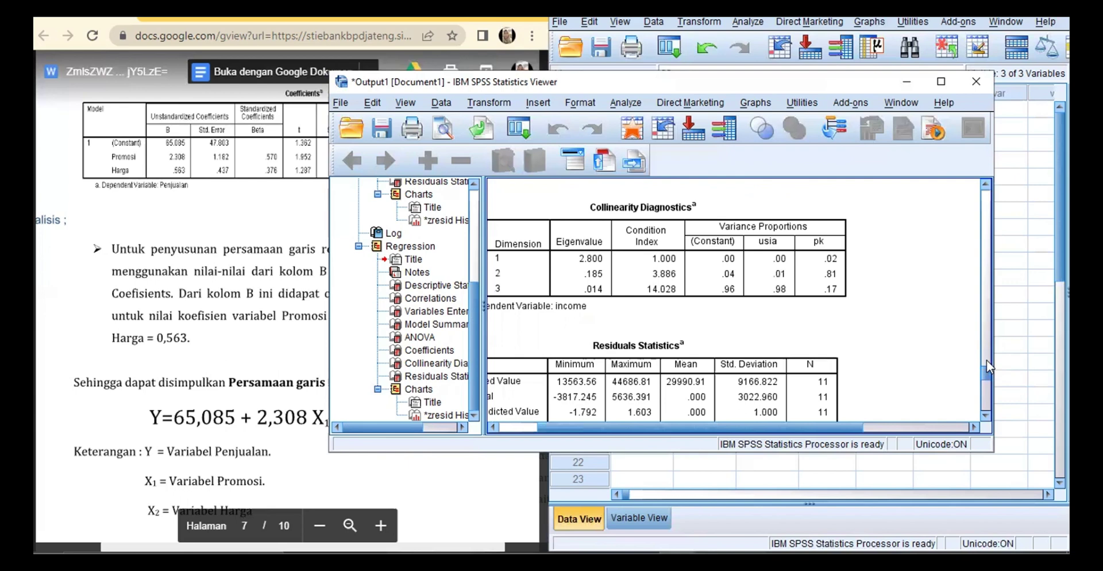
pyautogui.scroll(3, 987, 366)
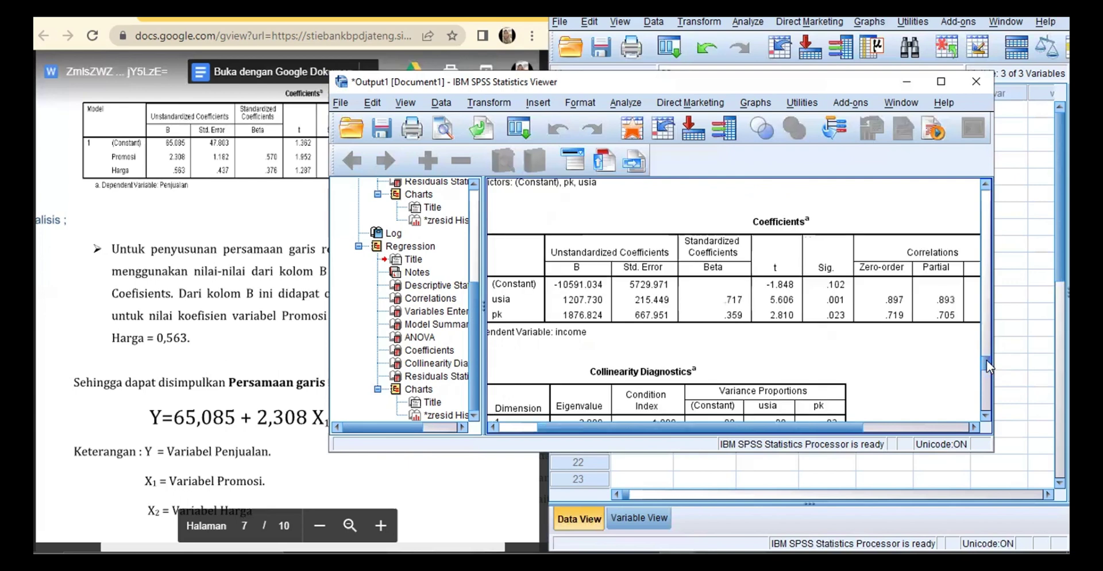